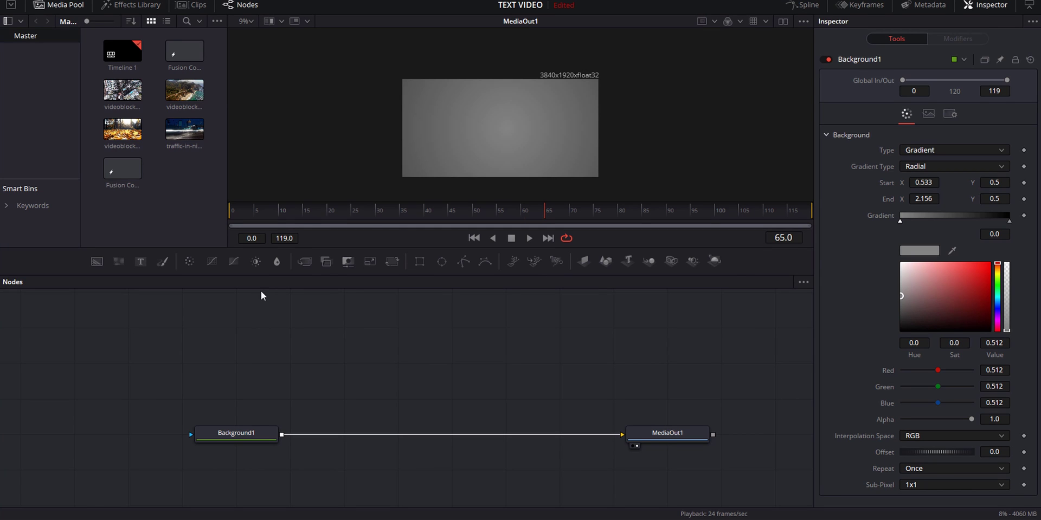
- Insert a Merge after the gradient and feed a new Text node into its foreground
left_click_drag(307, 264, 367, 435)
left_click_drag(142, 262, 358, 319)
left_click_drag(364, 410, 357, 430)
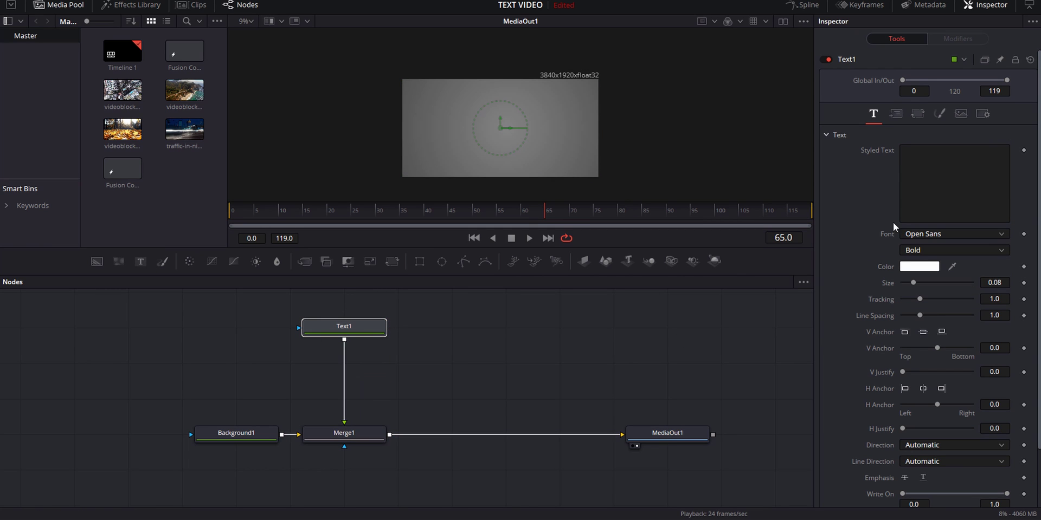
- Make the text read MIRROR in Ocean Rush DEMO at size 0.374, raised toward the top
left_click(941, 165)
type("MIRROR")
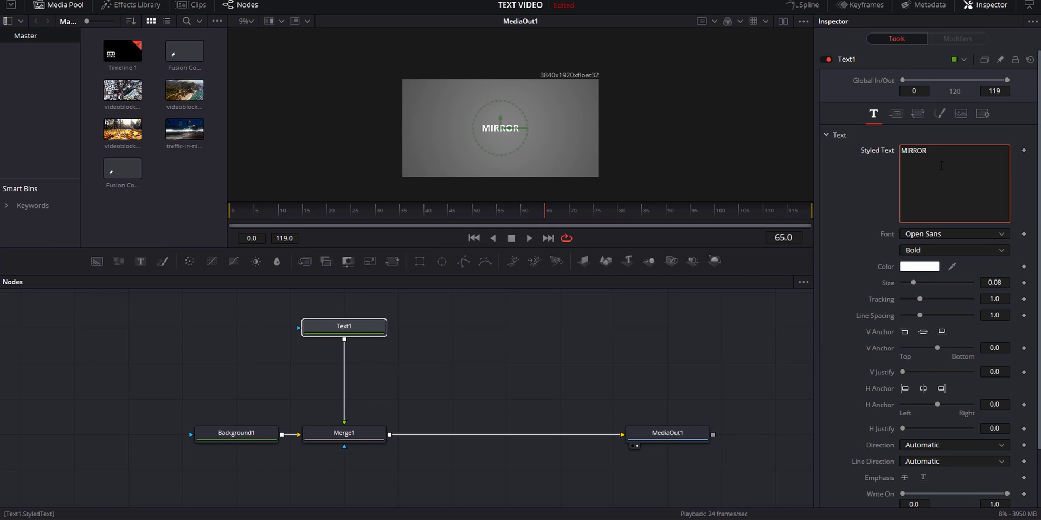
left_click(970, 227)
left_click(967, 240)
left_click(961, 442)
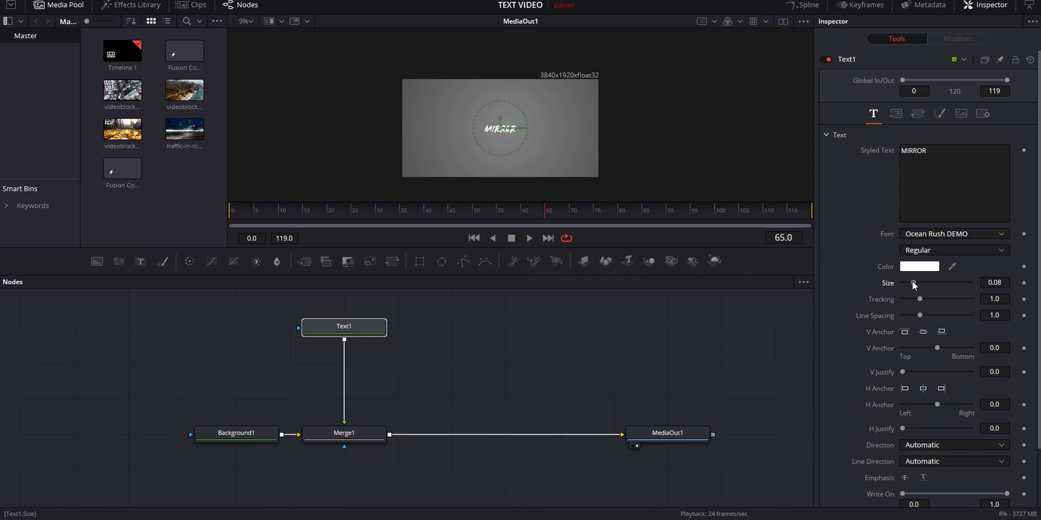
left_click_drag(915, 282, 953, 304)
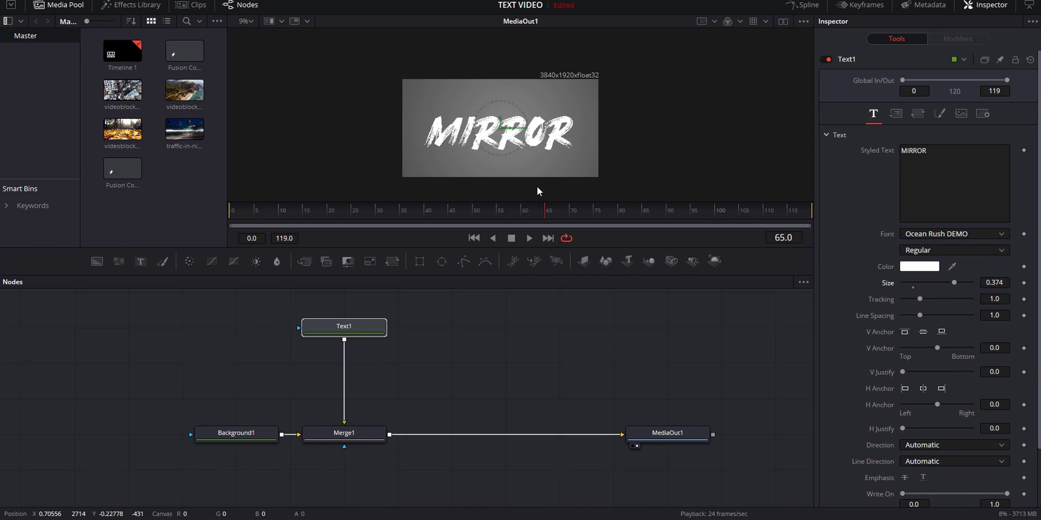
left_click_drag(500, 125, 498, 94)
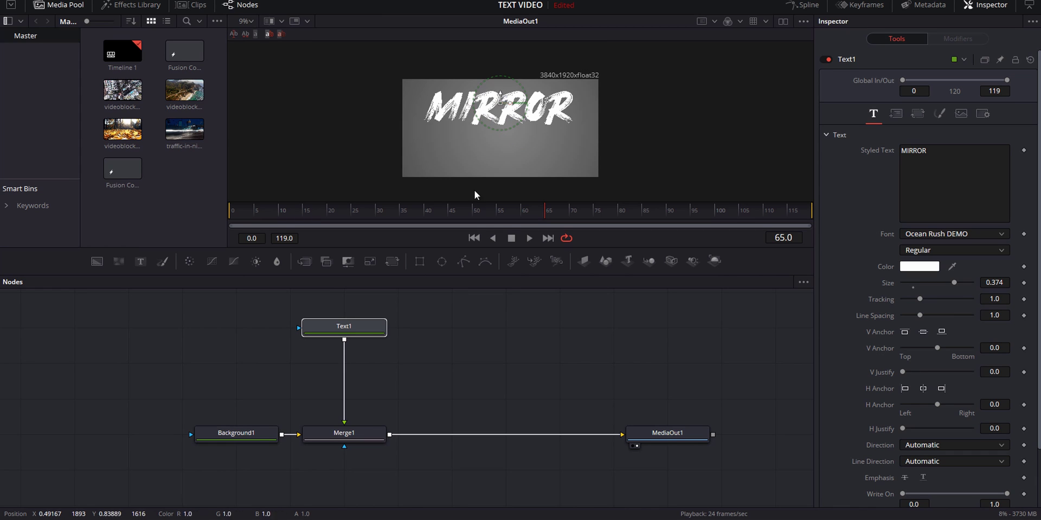
- Duplicate Text1 as Text1_1 and combine the copy into the comp through a new Merge2
left_click(366, 326)
key("ctrl+c")
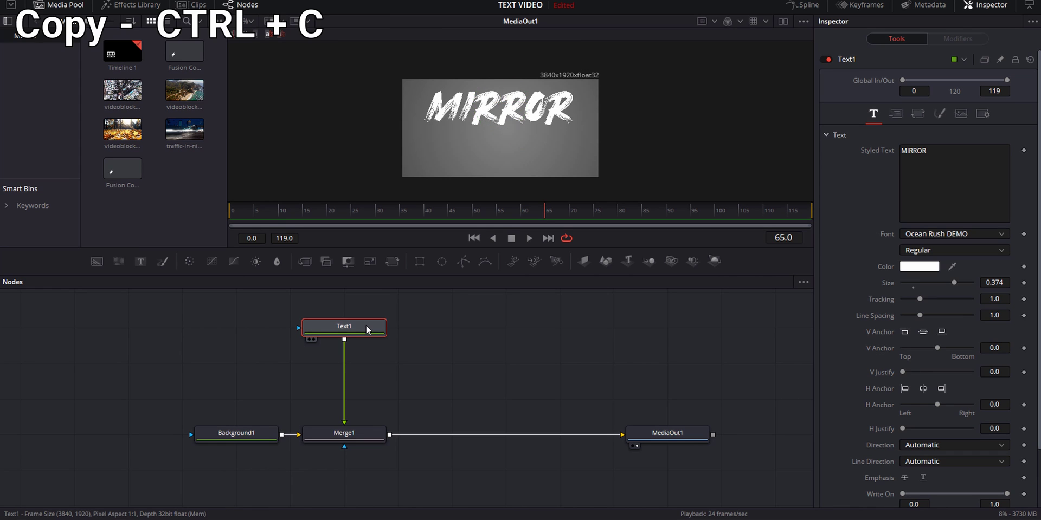
left_click(190, 327)
key("ctrl+v")
left_click_drag(363, 327, 470, 330)
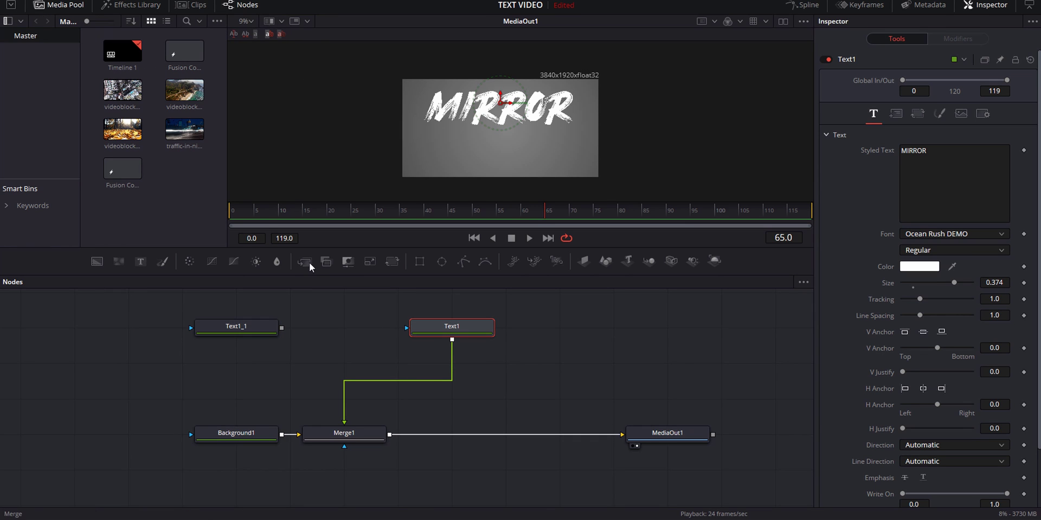
left_click_drag(347, 300, 424, 379)
left_click_drag(282, 328, 367, 367)
left_click_drag(249, 326, 195, 326)
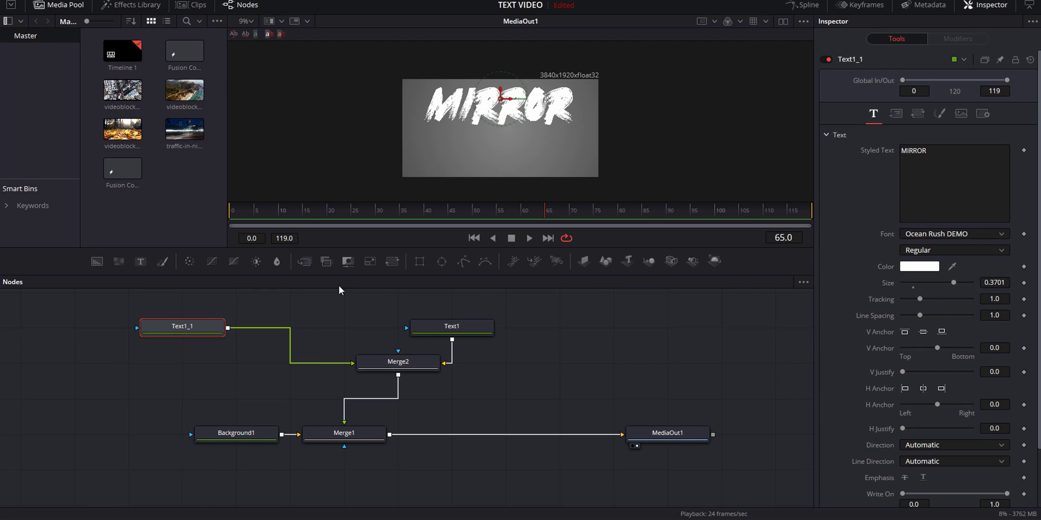
- Flip Text1_1 vertically with a Transform and raise it just beneath the original
left_click_drag(393, 264, 278, 328)
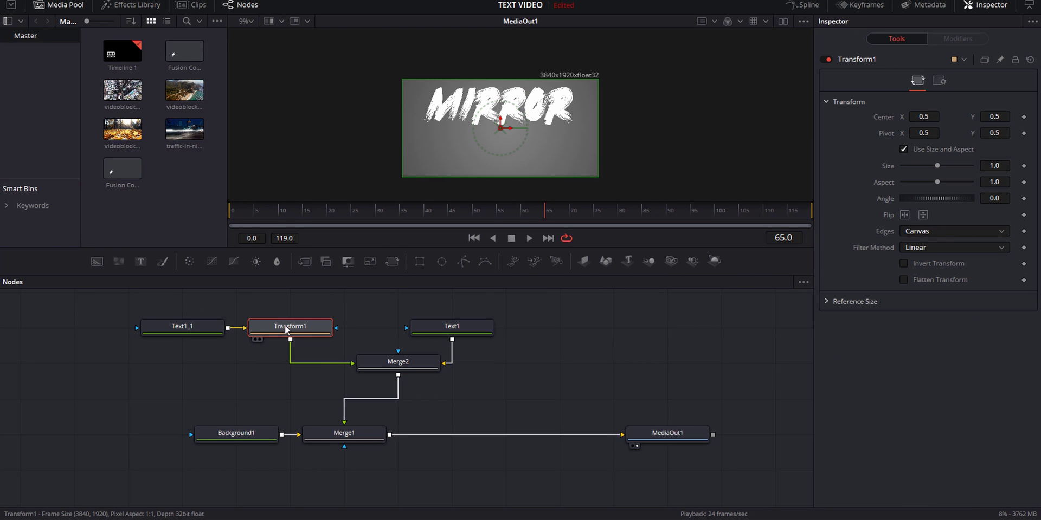
left_click(923, 216)
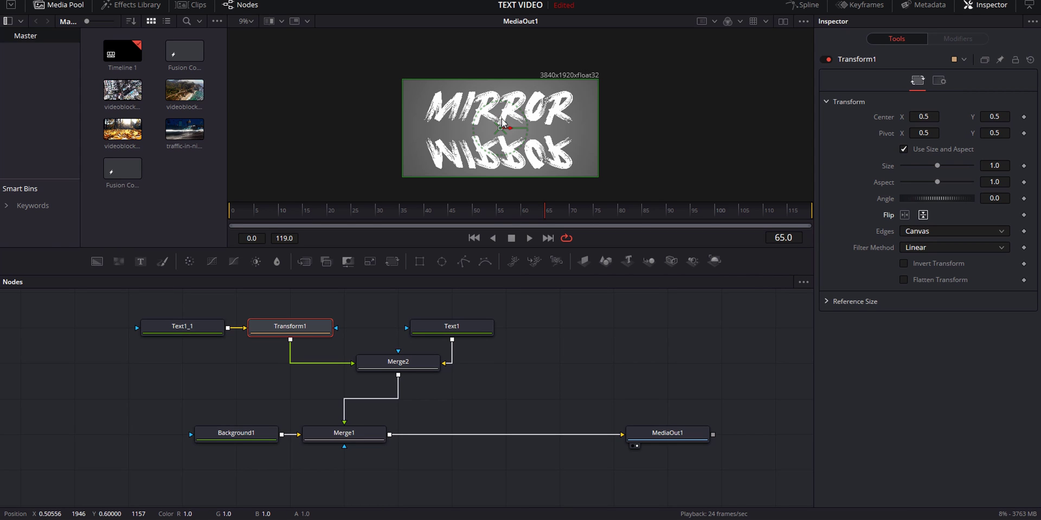
left_click_drag(500, 120, 503, 112)
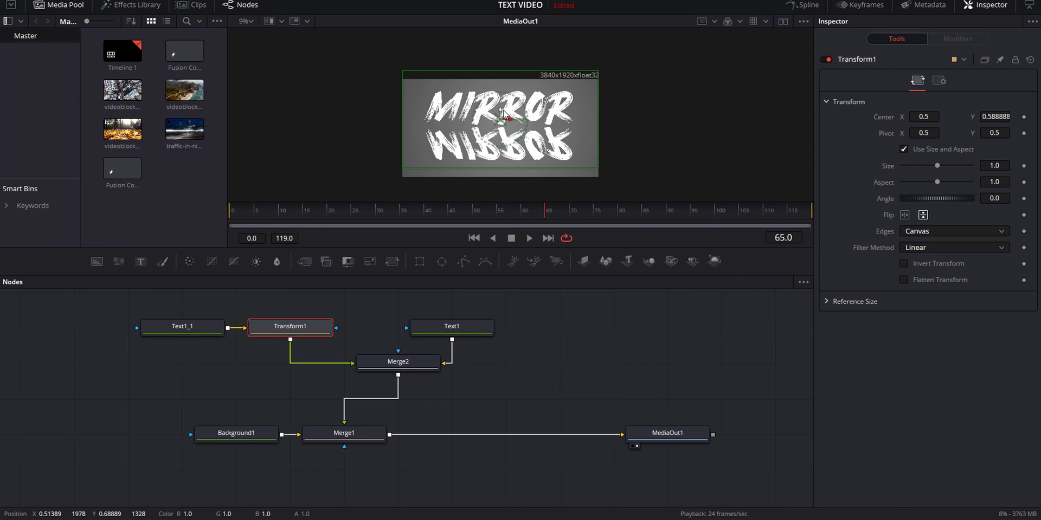
- Mask Text1_1 with a Rectangle of width 0.888888 and soft edge 0.0724
left_click_drag(424, 262, 157, 327)
left_click_drag(552, 127, 588, 129)
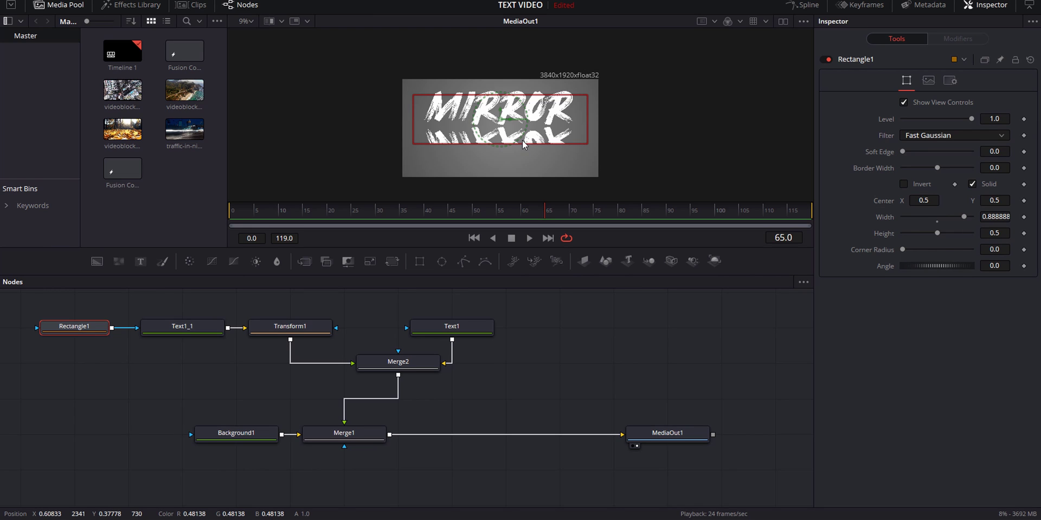
left_click_drag(903, 151, 928, 158)
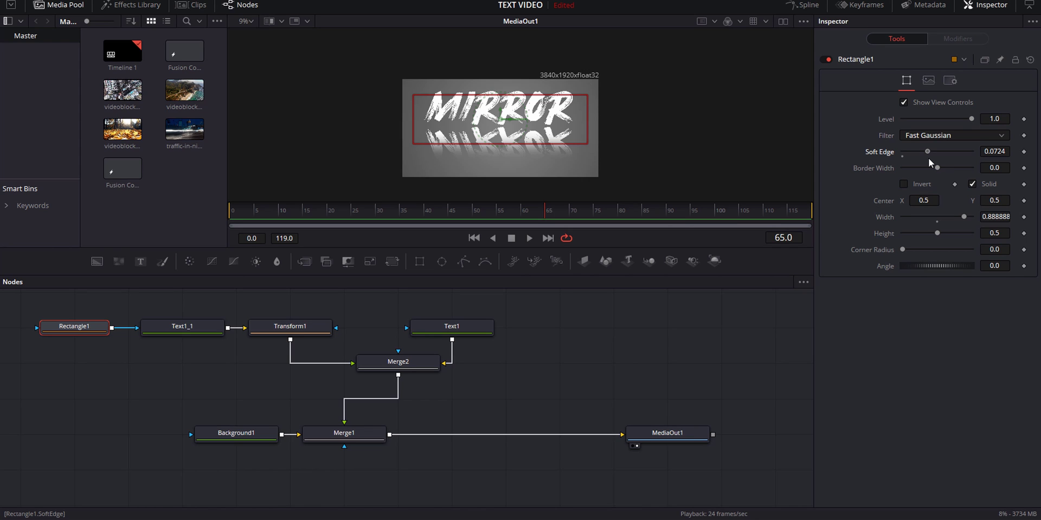
- Keyframe Rectangle1's Center Y from frame 20 and play back the moving mask
left_click(290, 326)
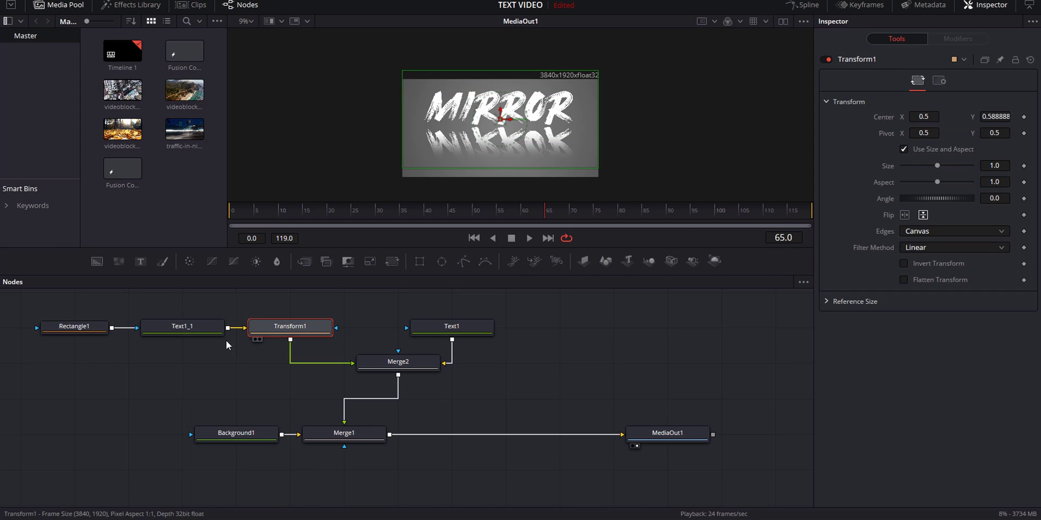
left_click(68, 332)
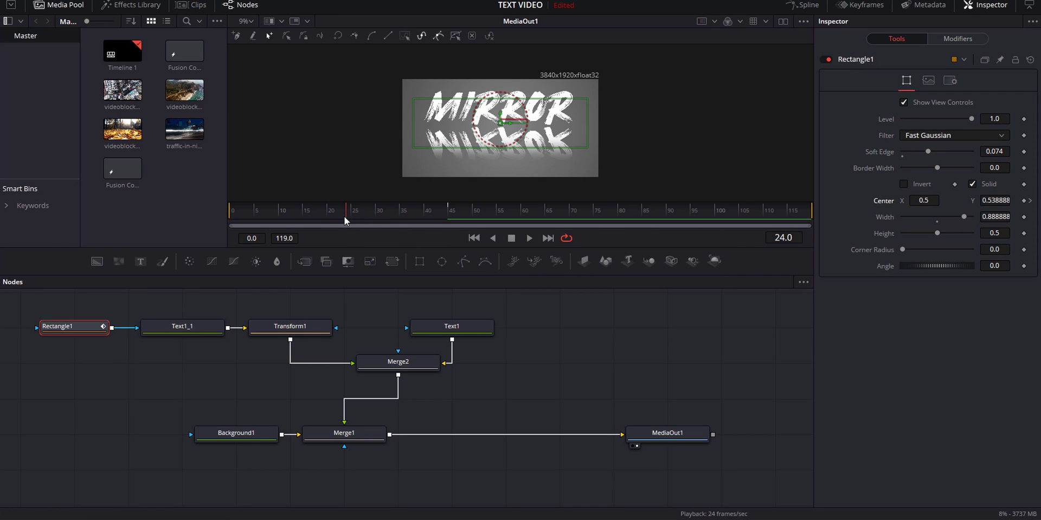
left_click_drag(344, 217, 328, 212)
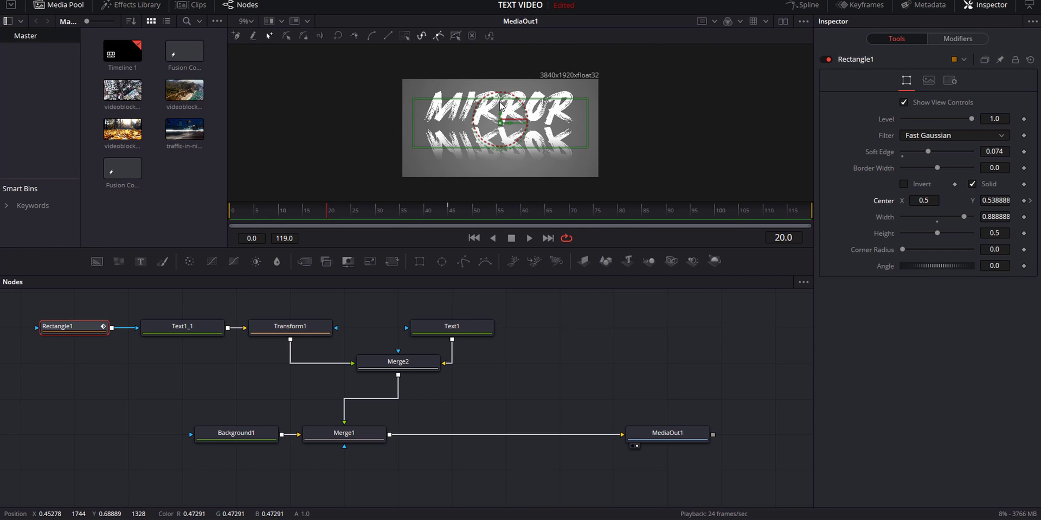
left_click_drag(501, 110, 500, 85)
key("space")
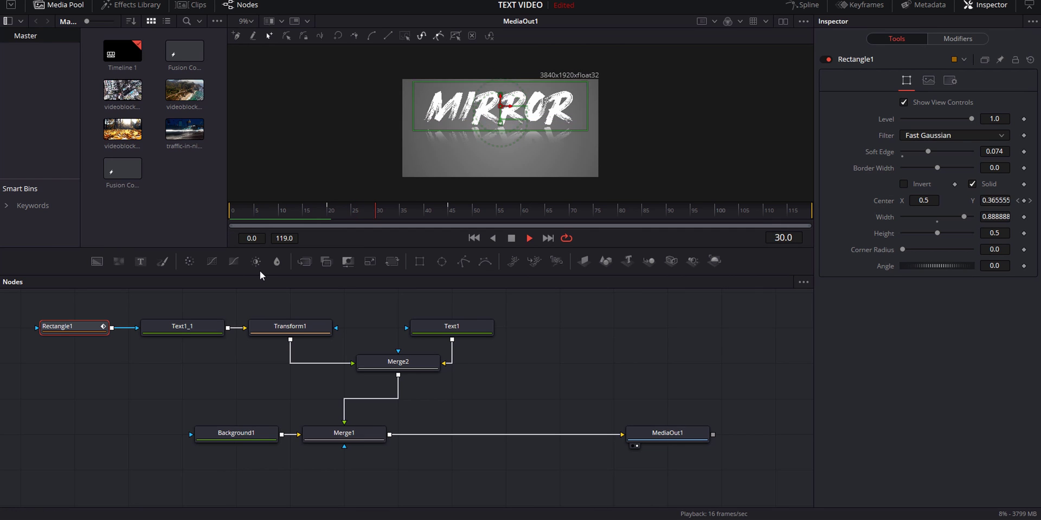
key("space")
- Add a Gaussian Blur of strength 0.339 after Transform1 to soften the reflection
left_click(300, 331)
key("shift+space")
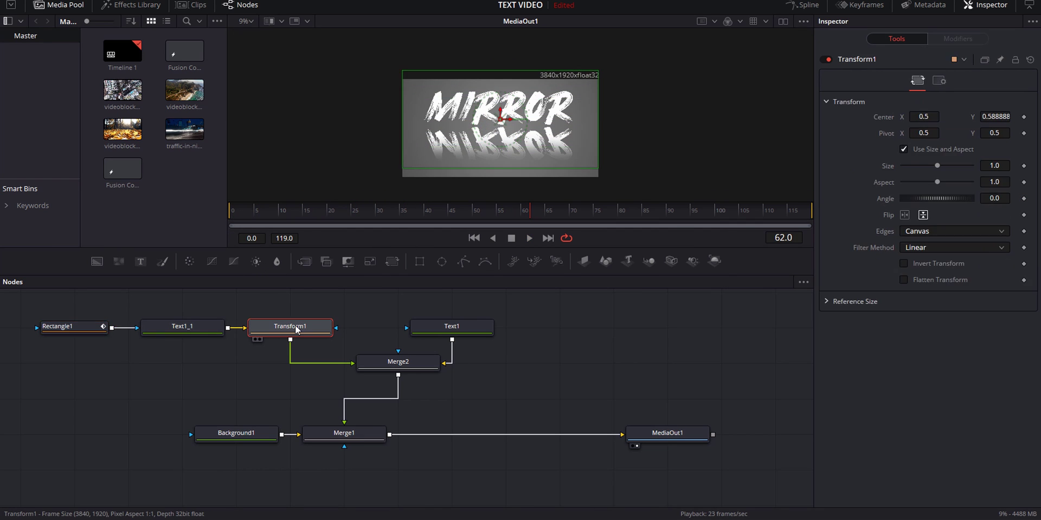
type("Gaussian Blur")
left_click(422, 448)
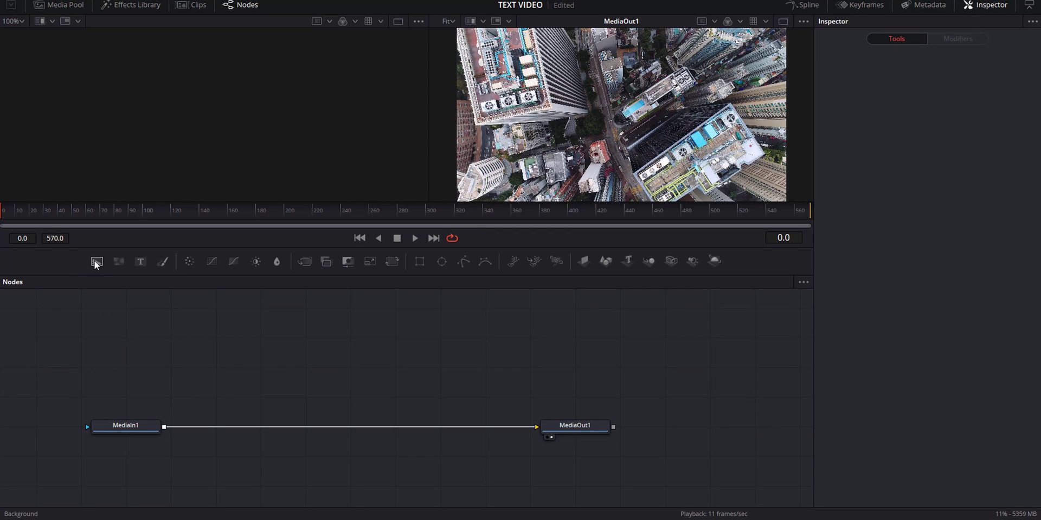
- Add Background1 and a Text1 node joined by Merge1, arranged apart from the city footage chain
left_click(97, 263)
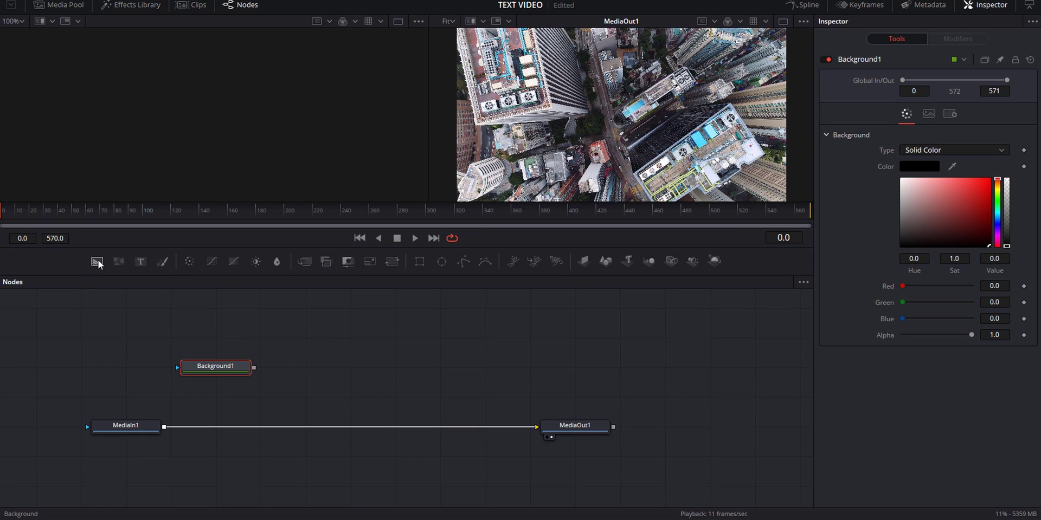
left_click(142, 262)
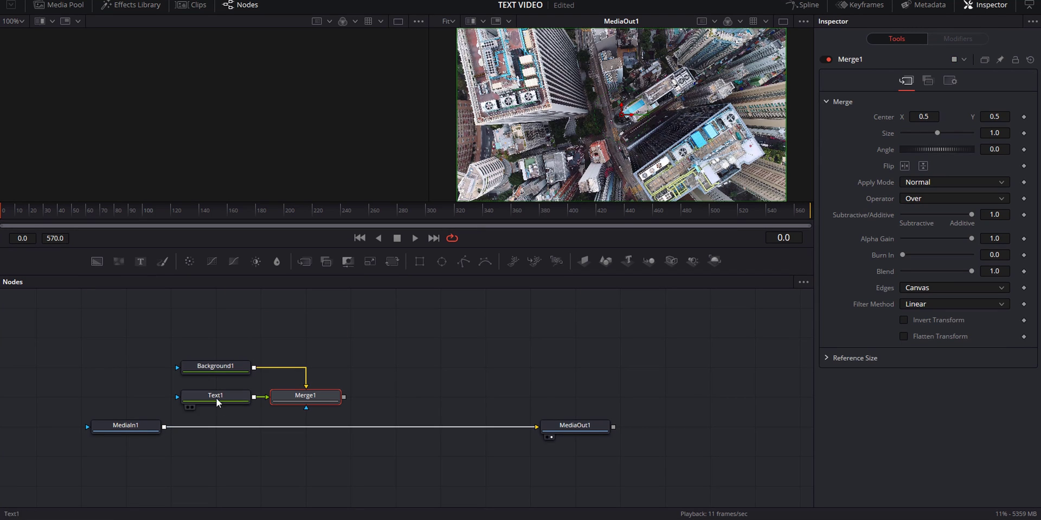
left_click_drag(215, 396, 305, 336)
left_click_drag(305, 400, 305, 378)
left_click(306, 377)
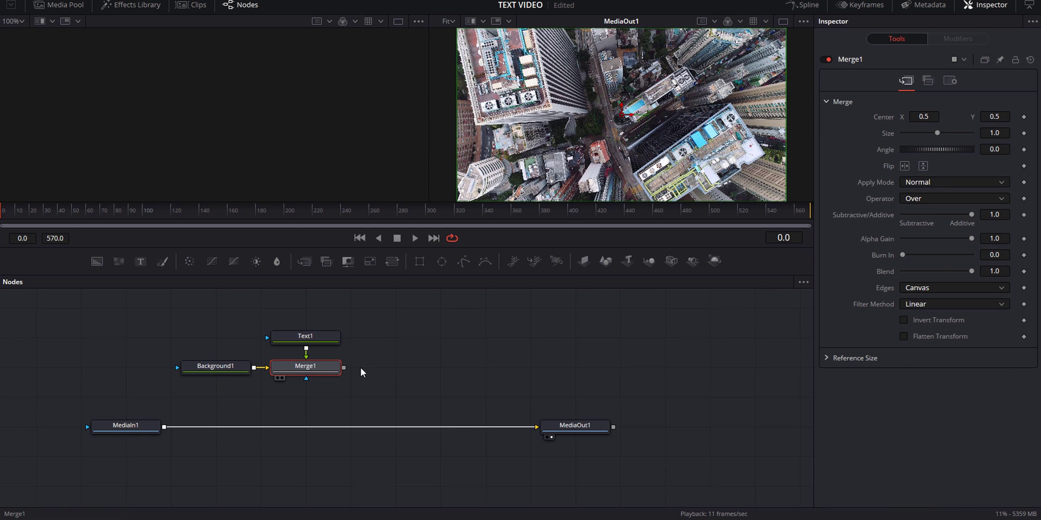
- Size the CITY text to 0.5, then scale it to 1.32 with a new Transform1
left_click(317, 336)
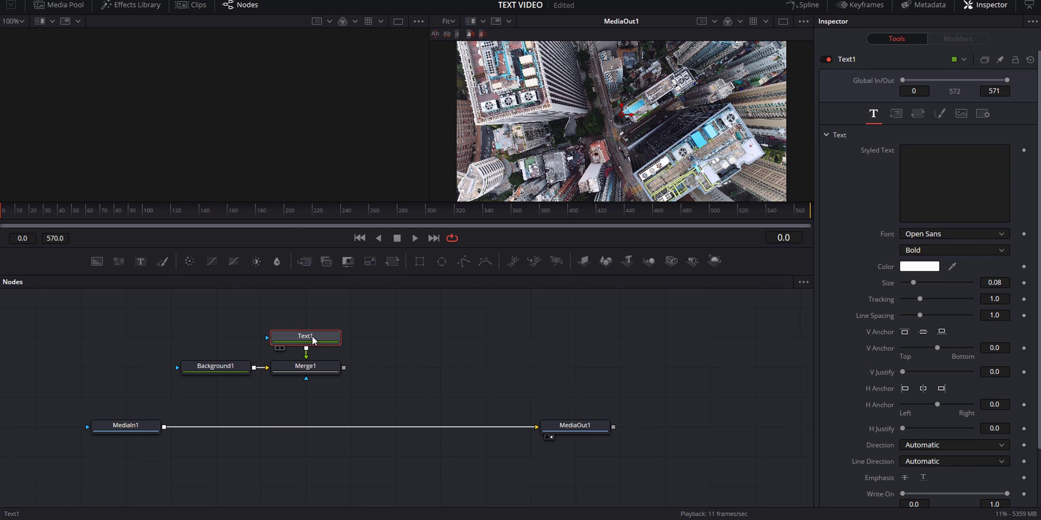
left_click(925, 152)
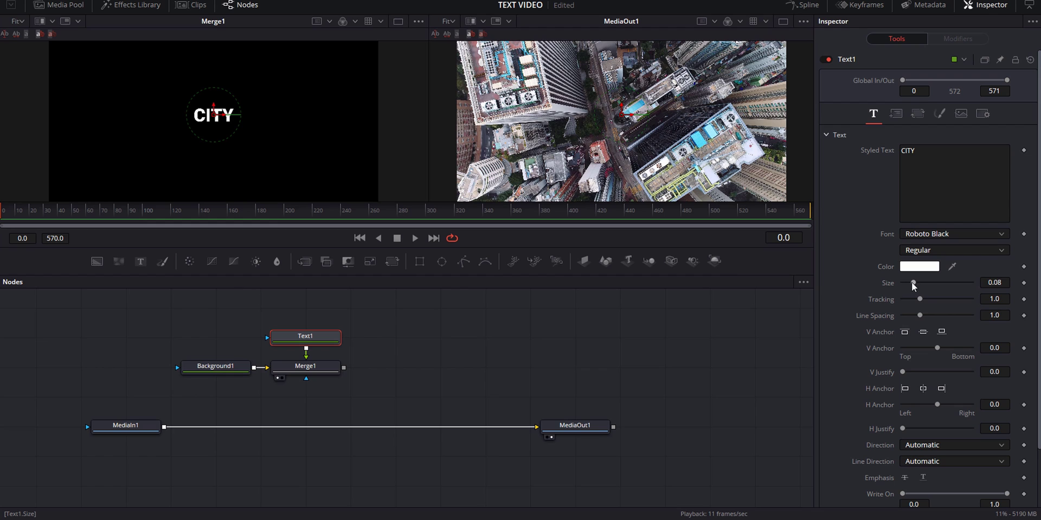
left_click_drag(913, 283, 1014, 295)
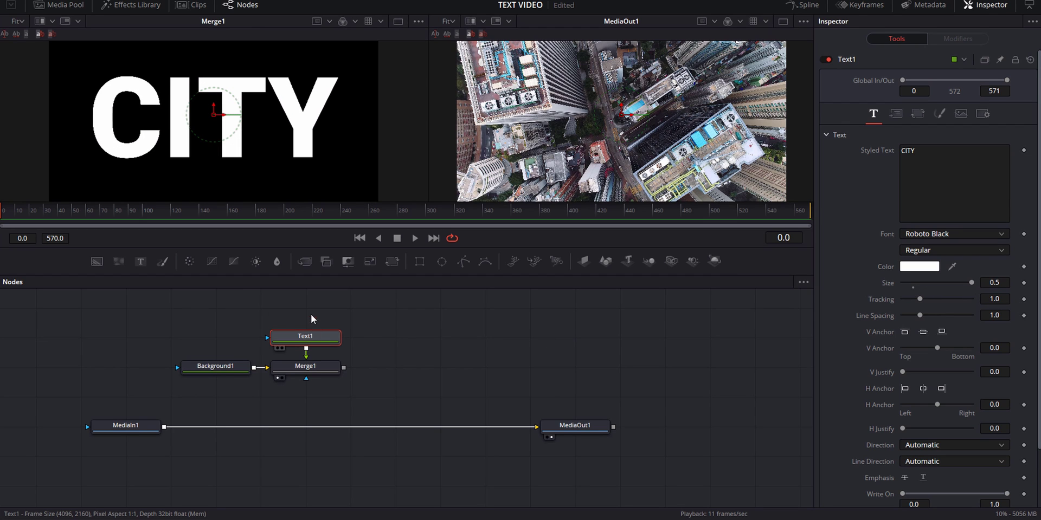
left_click_drag(322, 333, 313, 318)
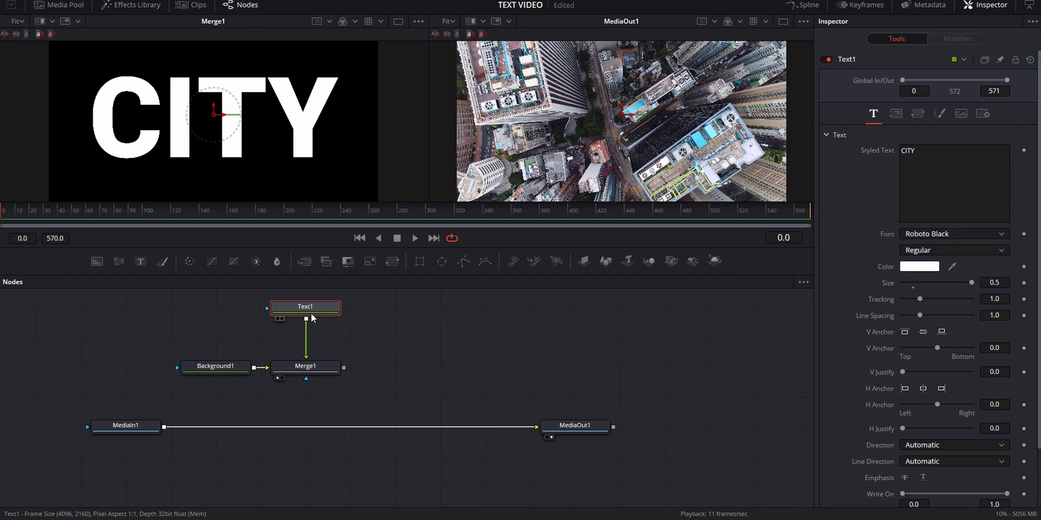
left_click(392, 262)
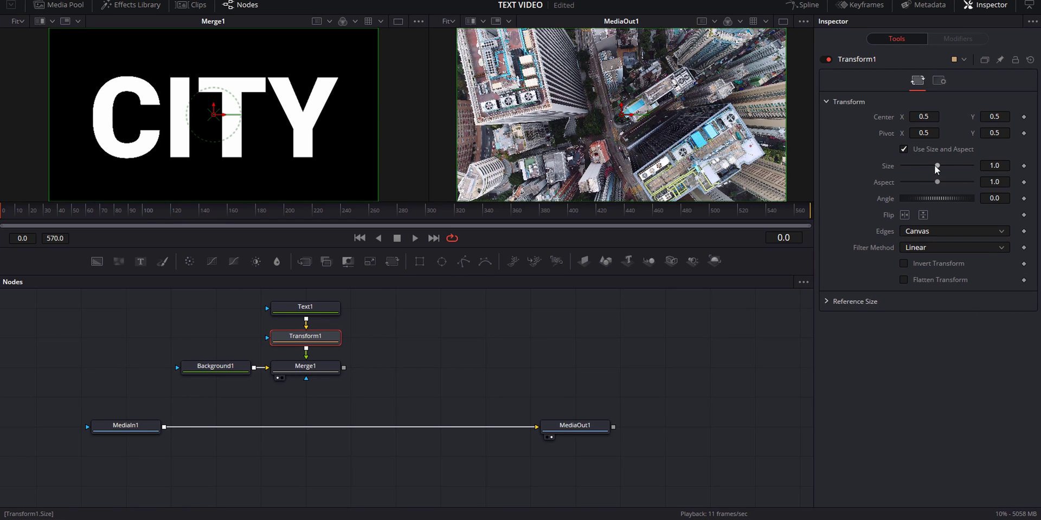
left_click_drag(937, 167, 937, 168)
left_click(325, 370)
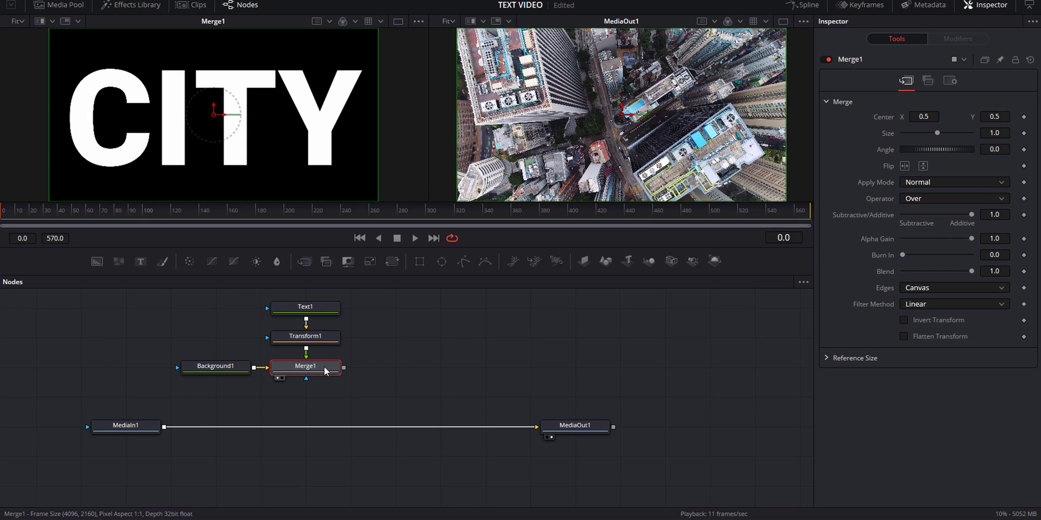
- Cut the CITY letters with an XOr merge and layer them over the city footage through Merge2
left_click(943, 199)
left_click(911, 261)
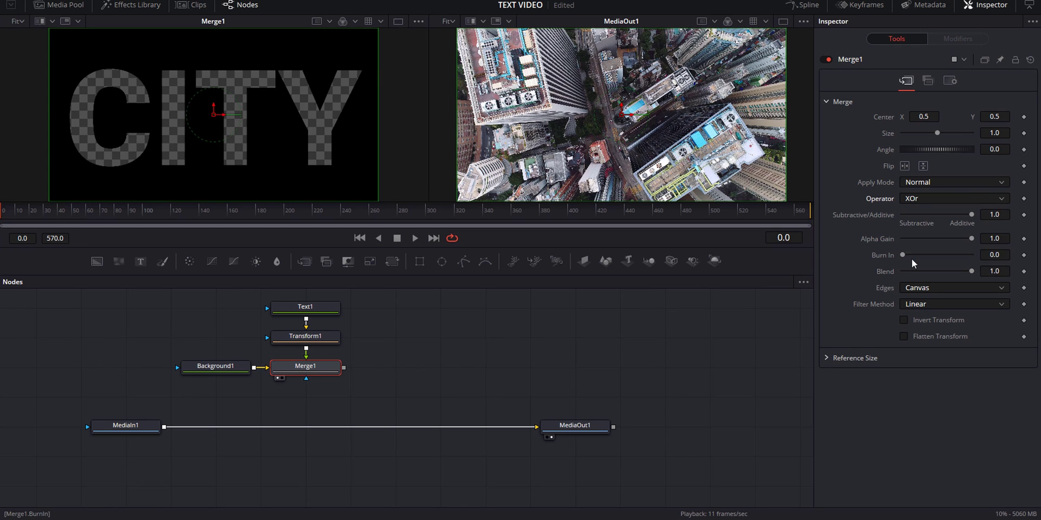
left_click(144, 429)
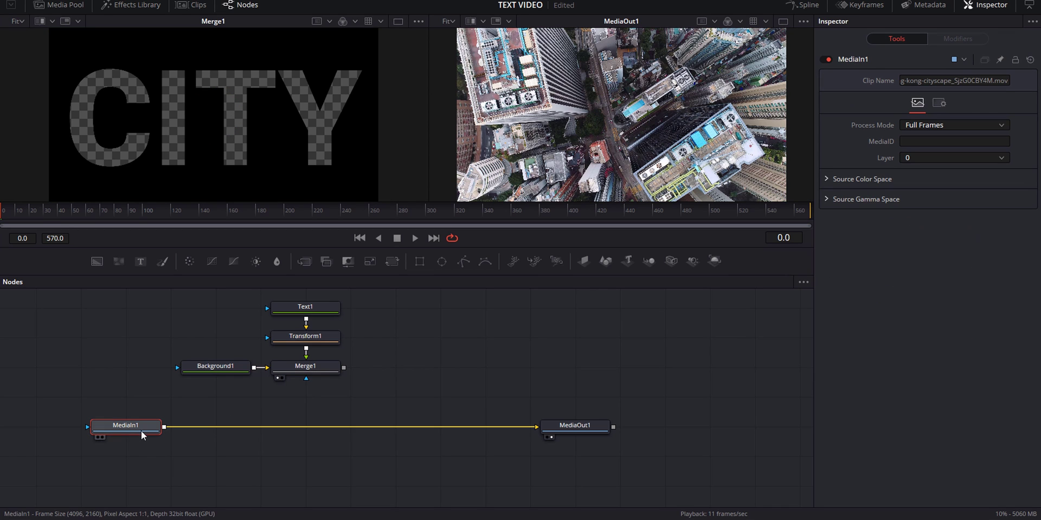
left_click(305, 262)
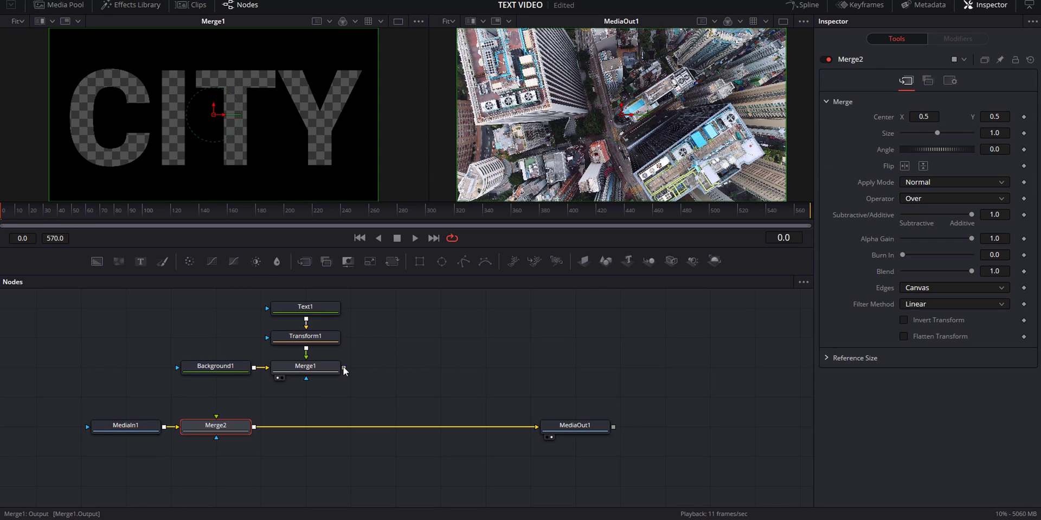
left_click_drag(307, 378, 216, 426)
key("space")
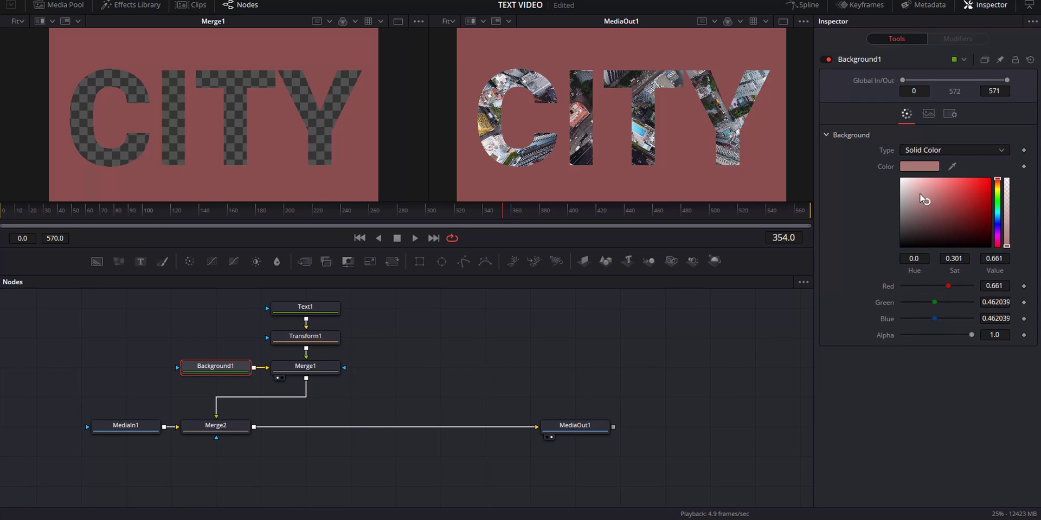
left_click_drag(923, 200, 917, 190)
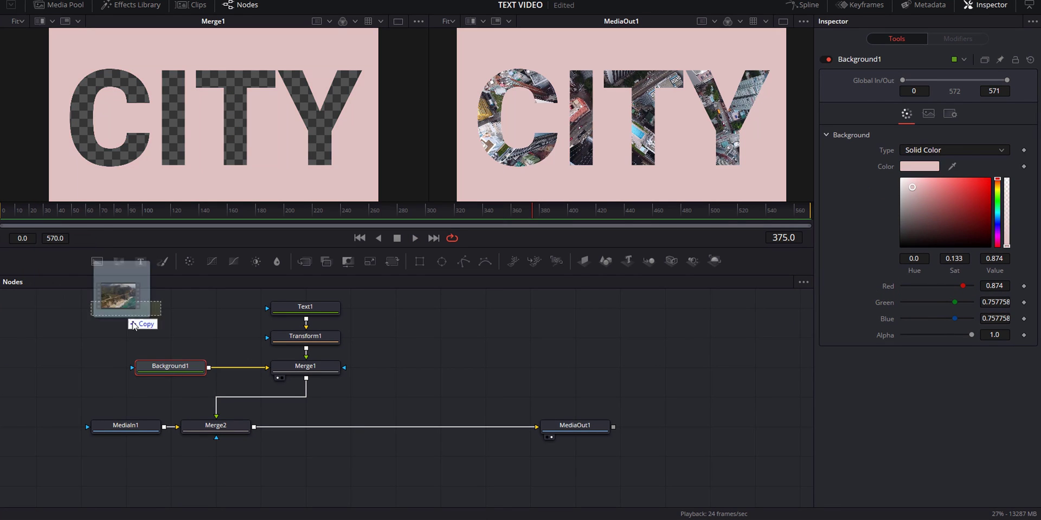
- Replace Background1 with the coastal landscape clip as MediaIn2 feeding Merge1
left_click_drag(142, 296, 169, 337)
left_click(169, 373)
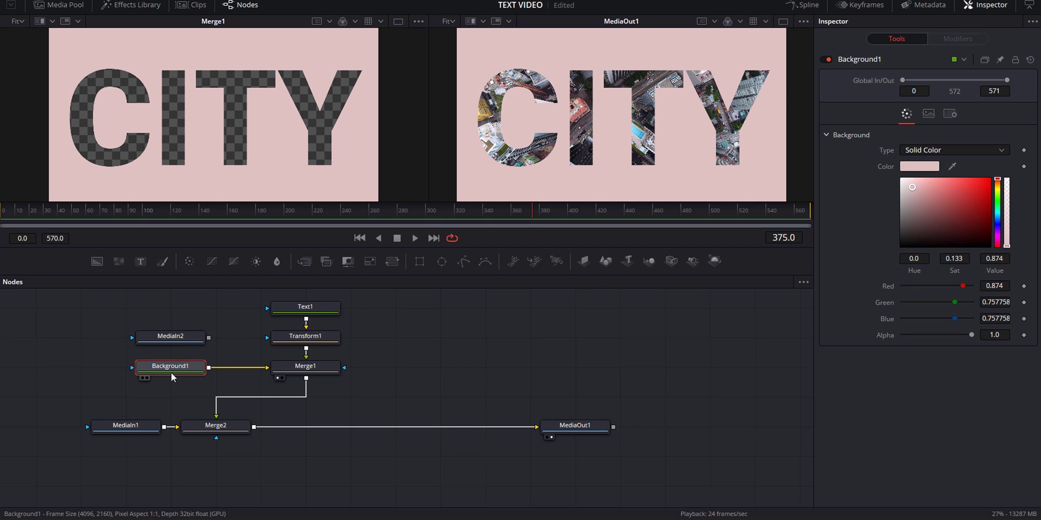
key("Delete")
left_click_drag(209, 337, 293, 371)
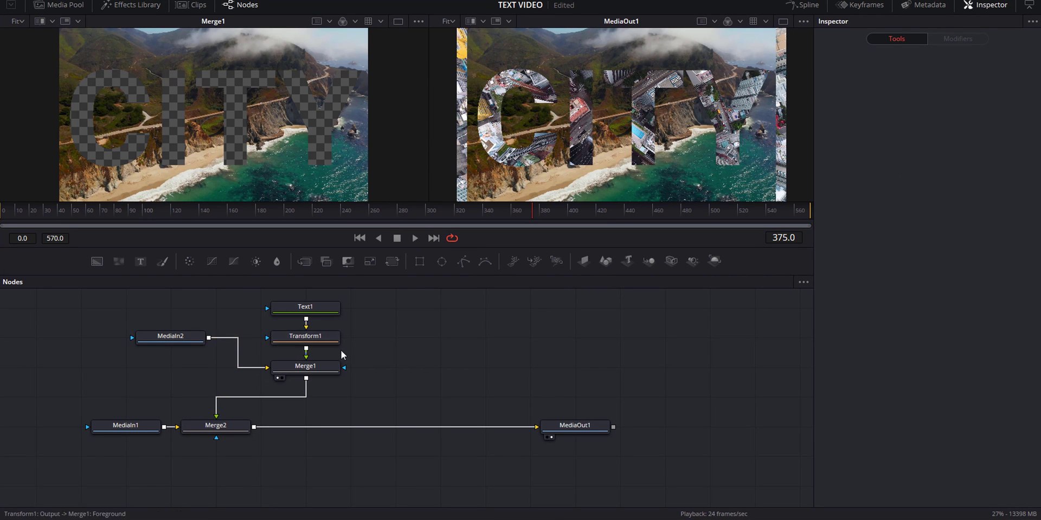
left_click(173, 337)
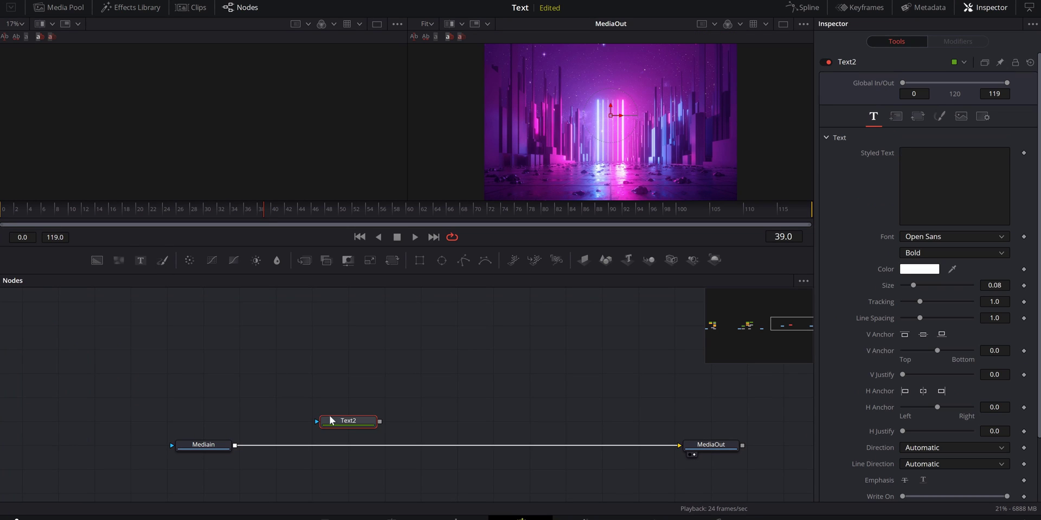
- Add Text2 reading NEON in the Reef font at size 0.5, coloured yellow #ffe200
left_click_drag(340, 422, 340, 375)
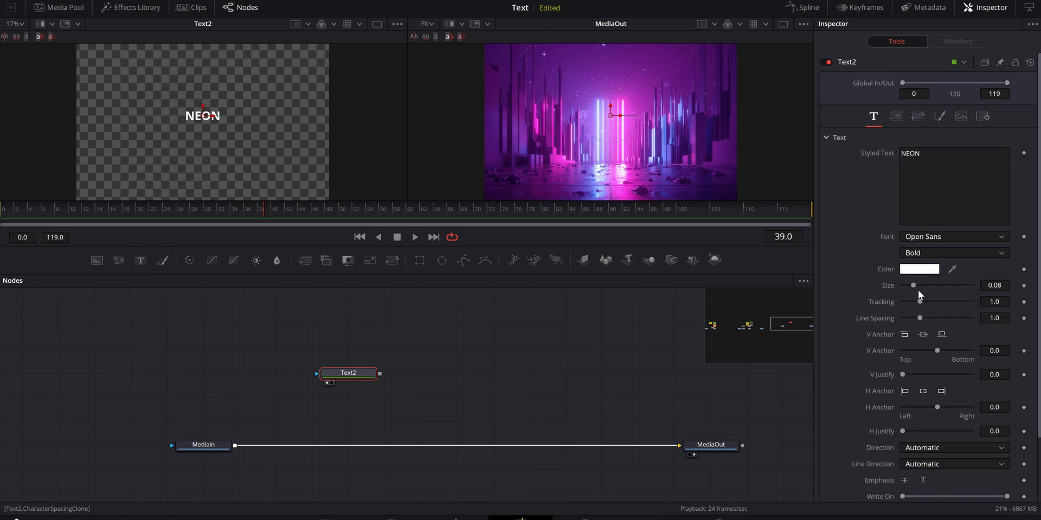
left_click(948, 237)
scroll(966, 369, "down", 1)
scroll(967, 388, "down", 8)
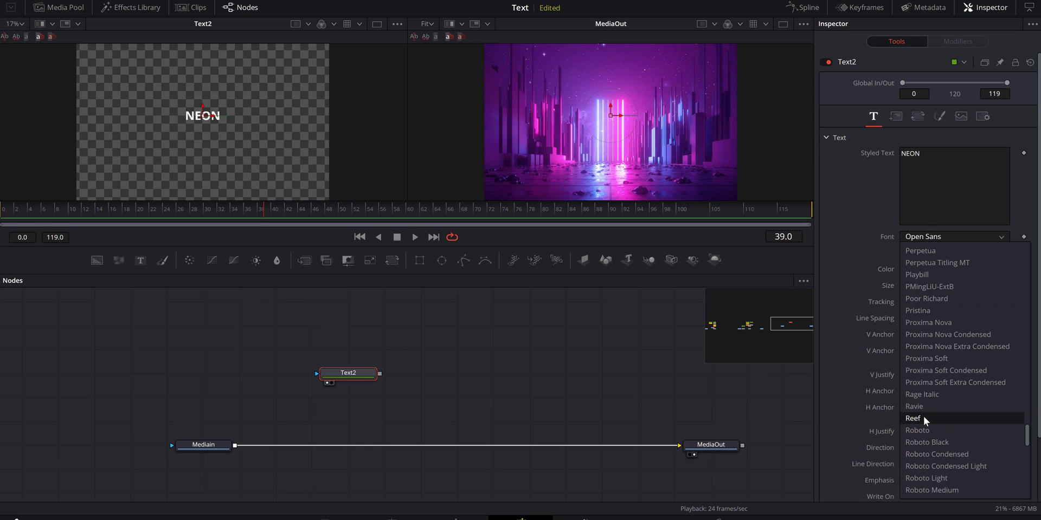
left_click(923, 417)
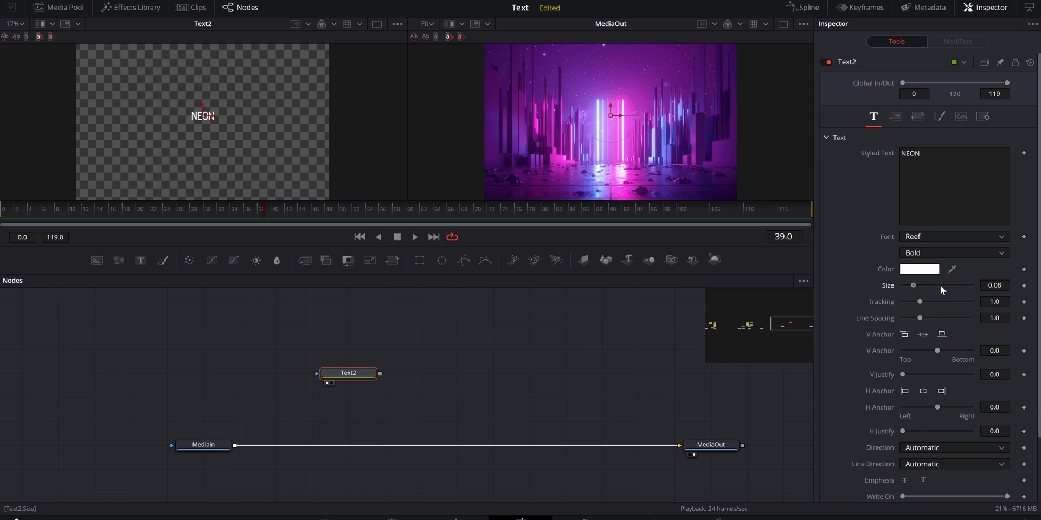
left_click_drag(965, 289, 973, 286)
left_click(932, 270)
left_click_drag(613, 164, 604, 155)
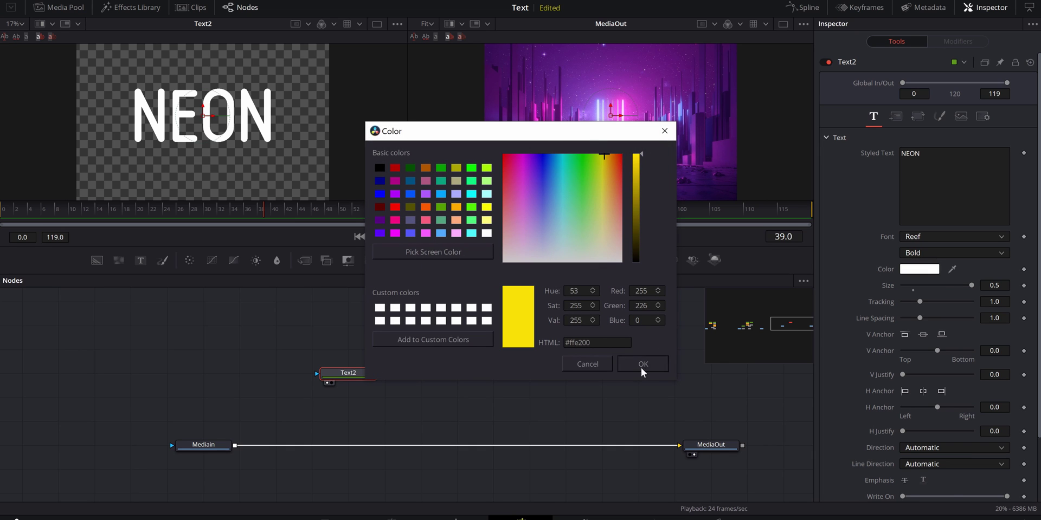
left_click(639, 367)
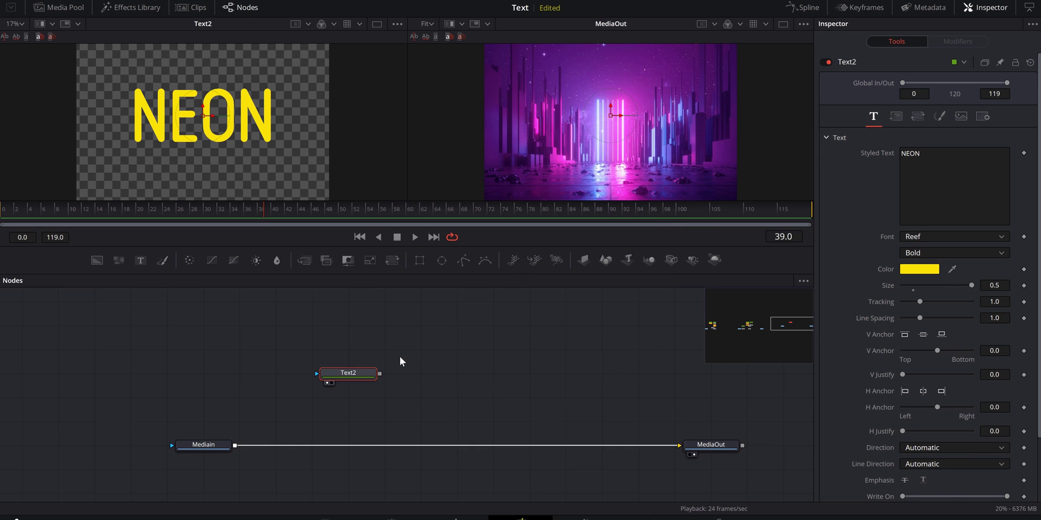
- Paste a duplicate NEON text layer and place it beside Text2
key("ctrl+v")
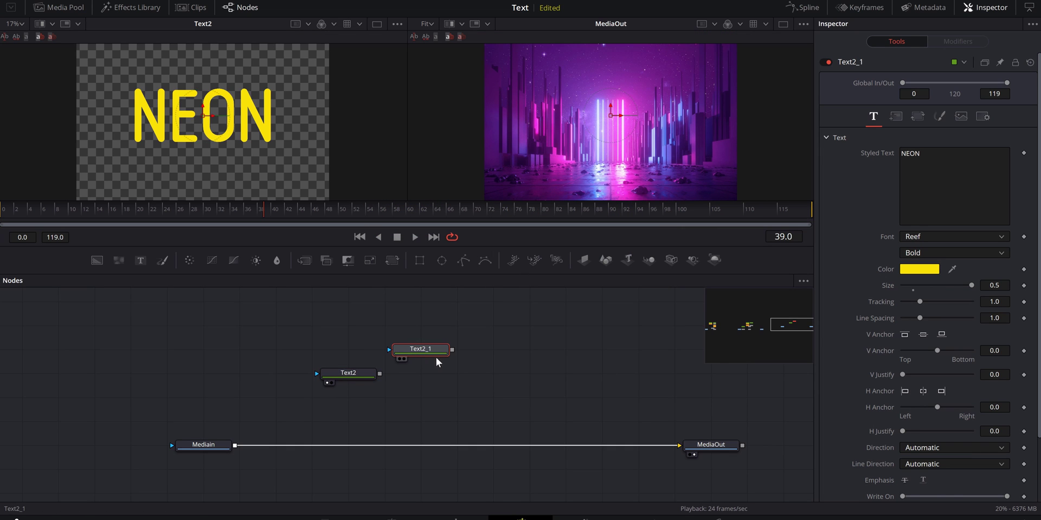
left_click_drag(358, 373, 358, 349)
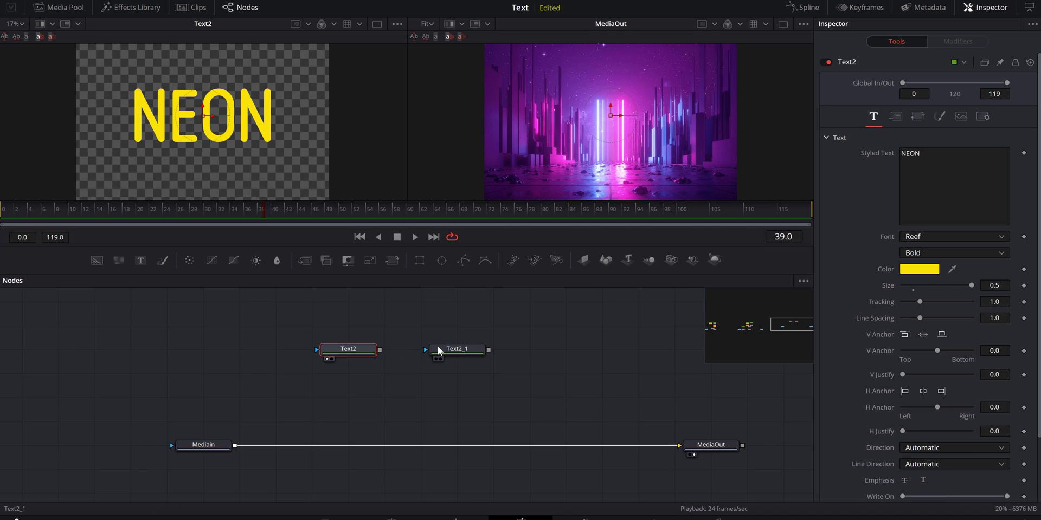
left_click(438, 348)
- Paste a third NEON copy over the city image via Merge5 and darken it to near black
left_click(209, 445)
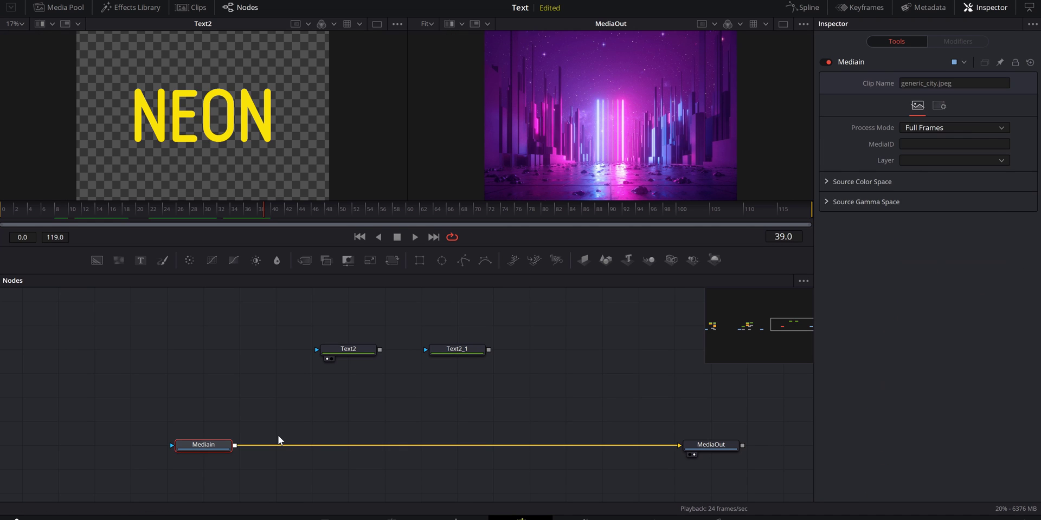
key("ctrl+v")
left_click_drag(276, 468, 276, 444)
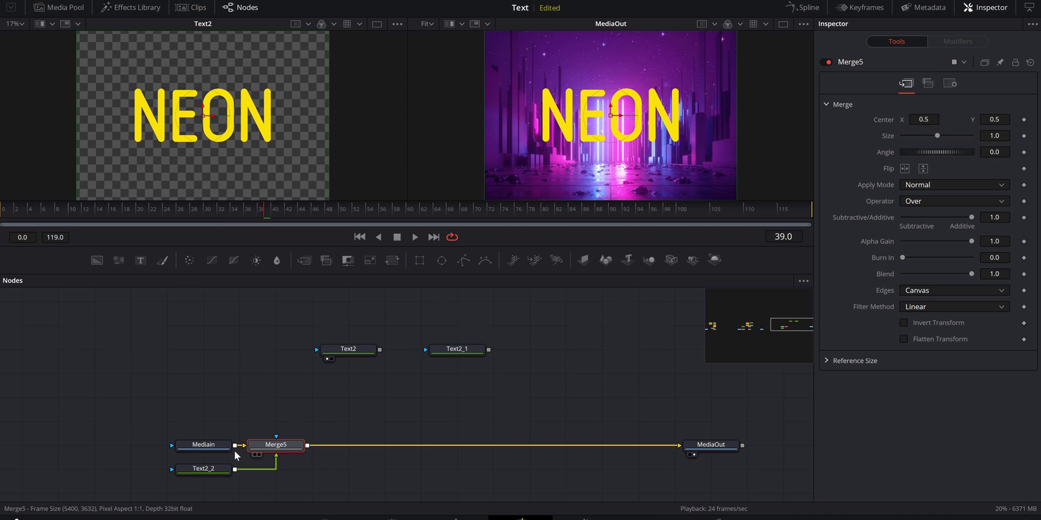
left_click_drag(204, 468, 276, 421)
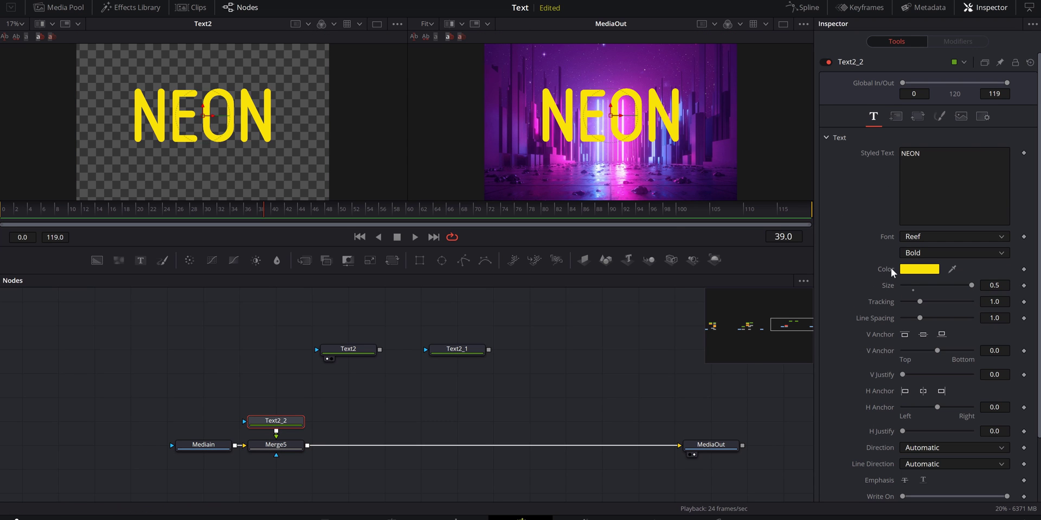
left_click(911, 270)
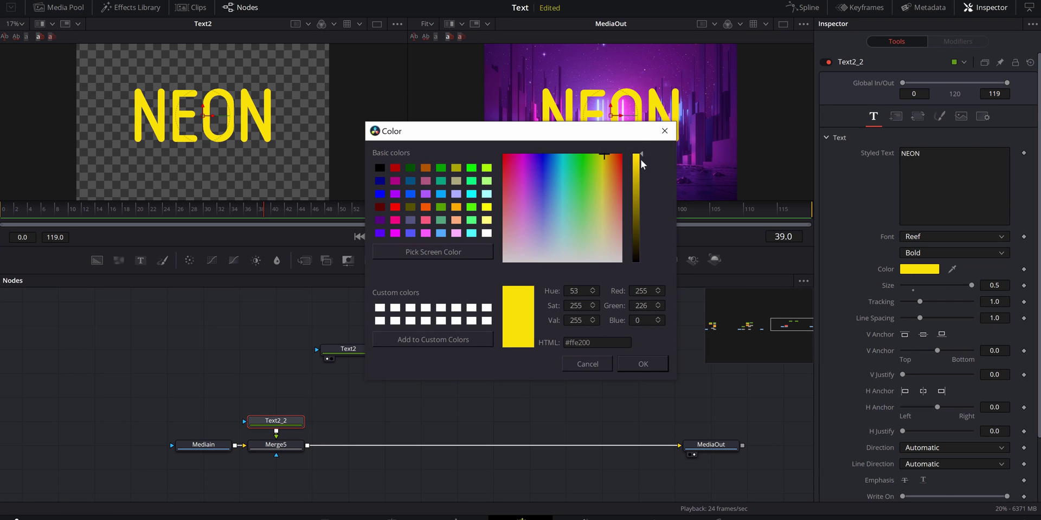
left_click_drag(642, 159, 642, 238)
- Add Glow and Soft Glow effects to the first NEON text, Text2
key("Return")
left_click(344, 333)
key("shift+space")
type("Box Blur")
key("BackSpace")
key("BackSpace")
key("BackSpace")
key("BackSpace")
key("BackSpace")
key("BackSpace")
key("BackSpace")
key("BackSpace")
type("glow")
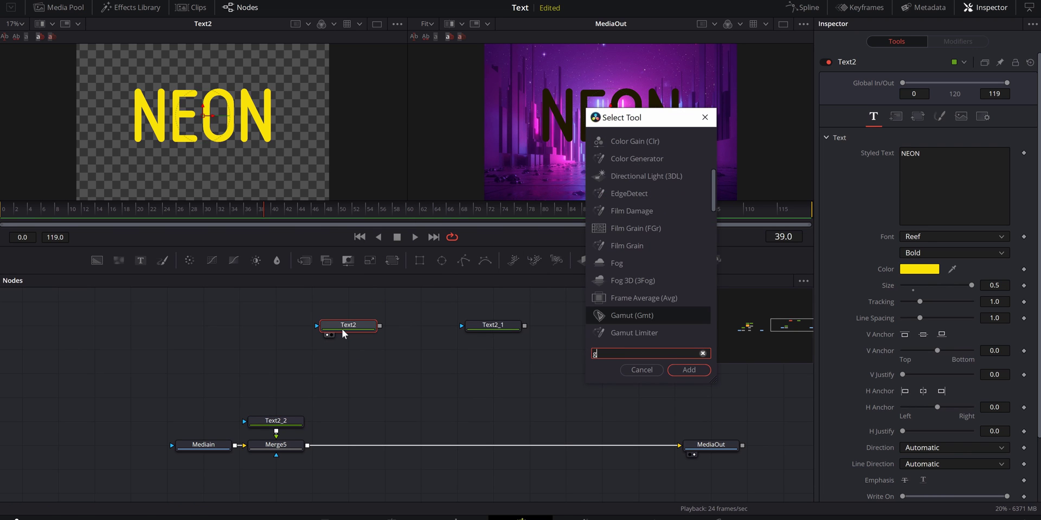
key("Return")
left_click(353, 324)
key("shift+space")
type("soft")
key("Return")
- Add a Box Blur to the NEON copy Text2_1
left_click(493, 320)
key("shift+space")
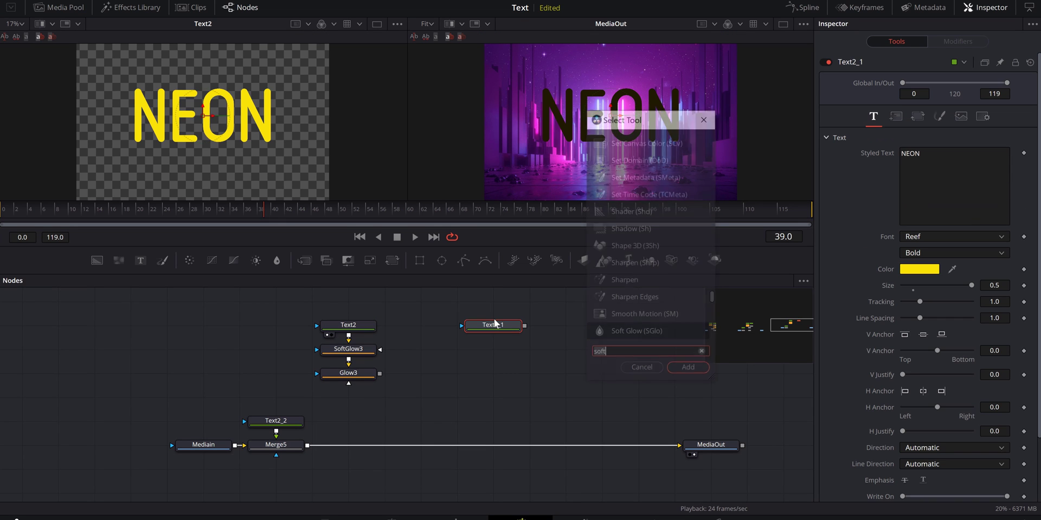
type("blur")
key("Down")
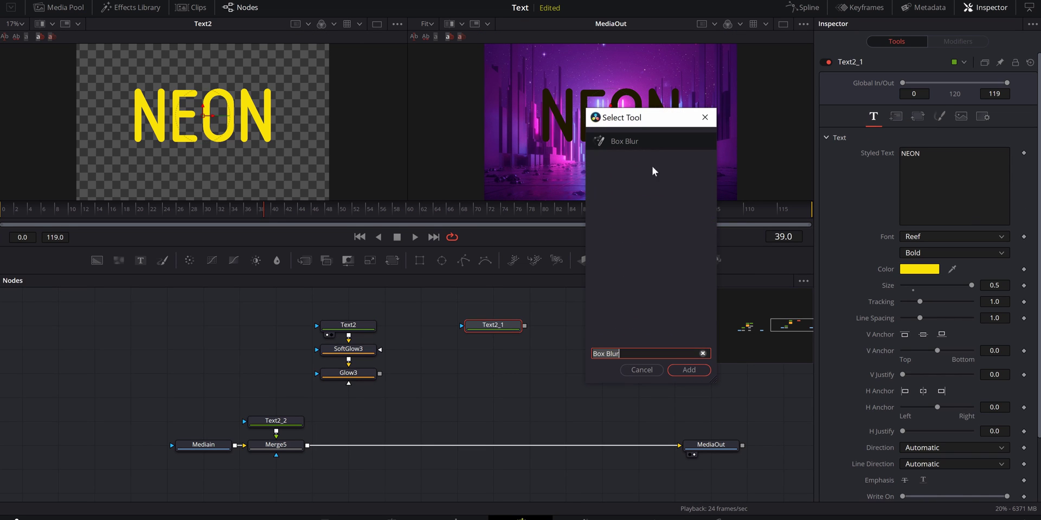
left_click(681, 372)
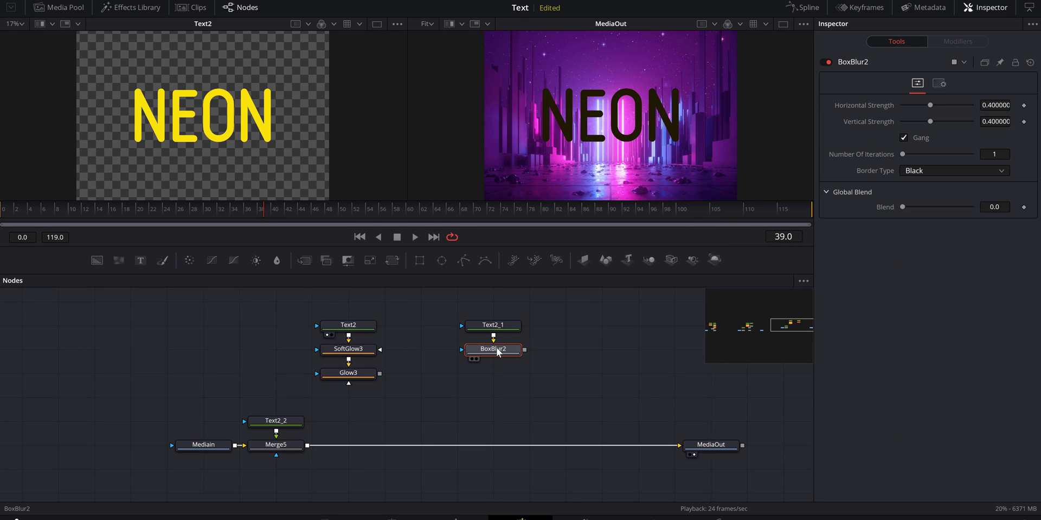
- Lower SoftGlow3's Gain and widen its Glow Size to 100
left_click(352, 353)
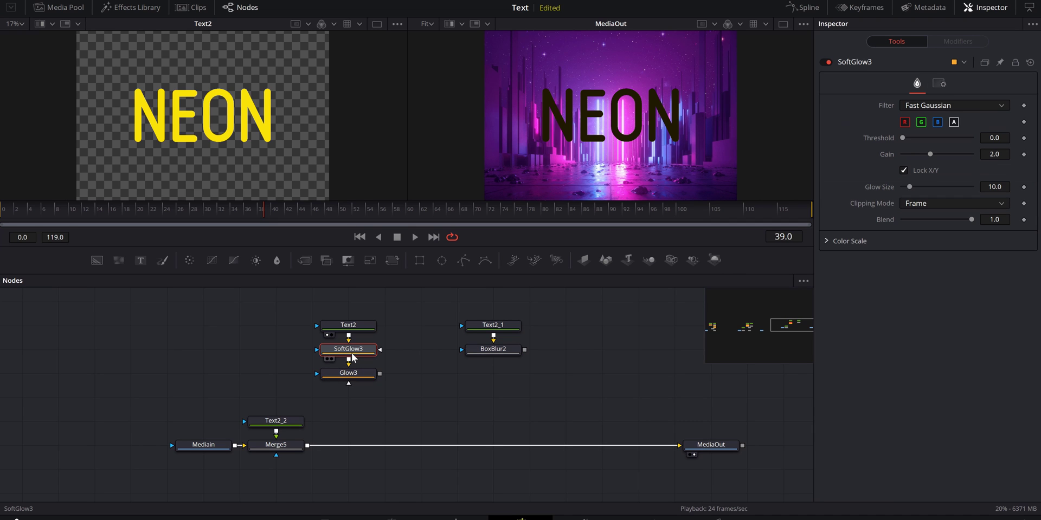
left_click(327, 383)
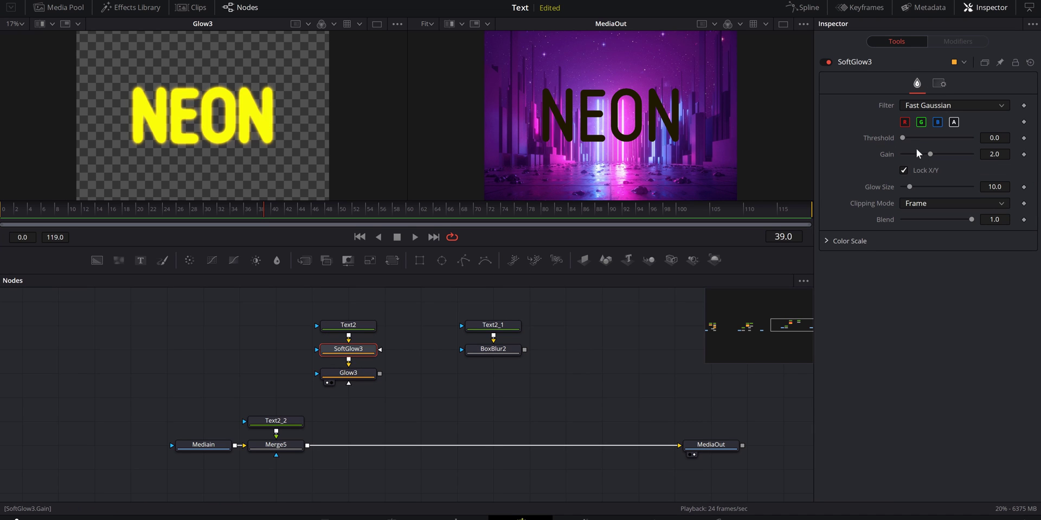
left_click_drag(930, 155, 971, 186)
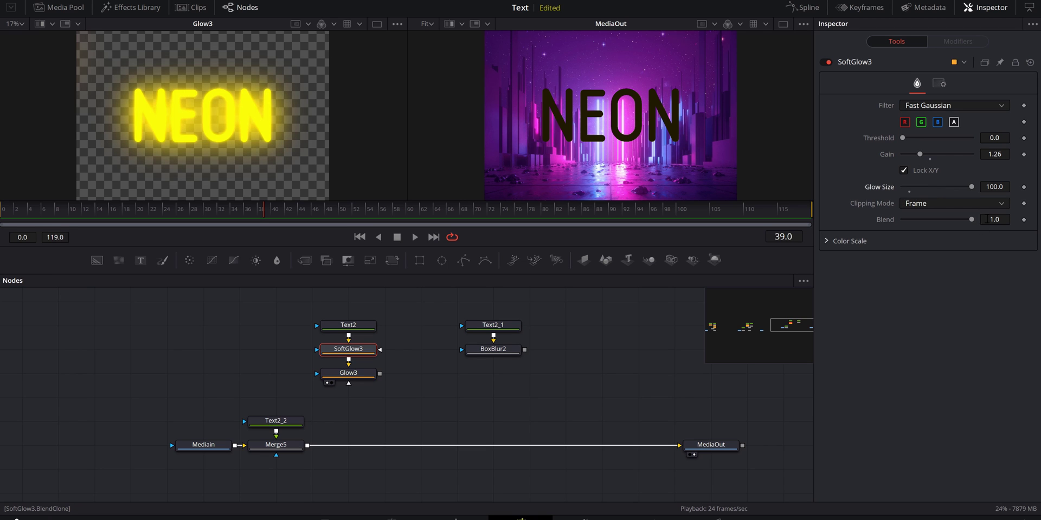
left_click_drag(971, 219, 944, 219)
- Switch Glow3's Apply Mode to Threshold and lower High to 0.706
left_click(348, 373)
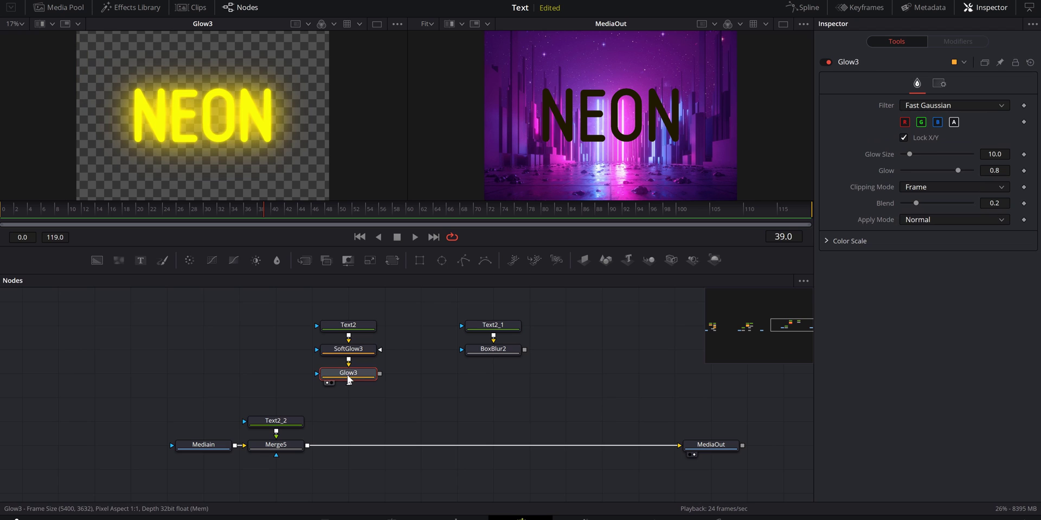
left_click(945, 217)
left_click(938, 258)
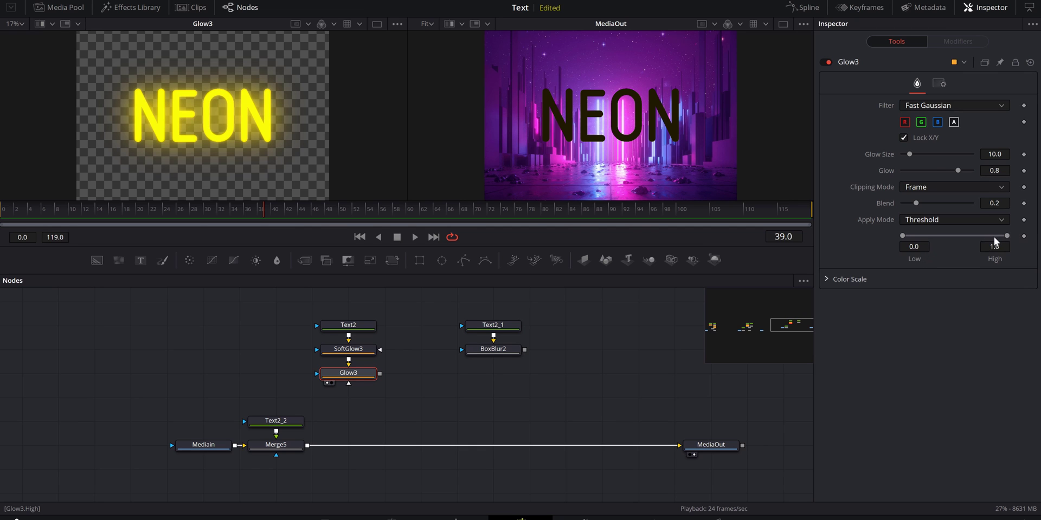
left_click_drag(1001, 236, 978, 245)
- Raise BoxBlur2's blur strength to 0.945
left_click(473, 359)
left_click(488, 350)
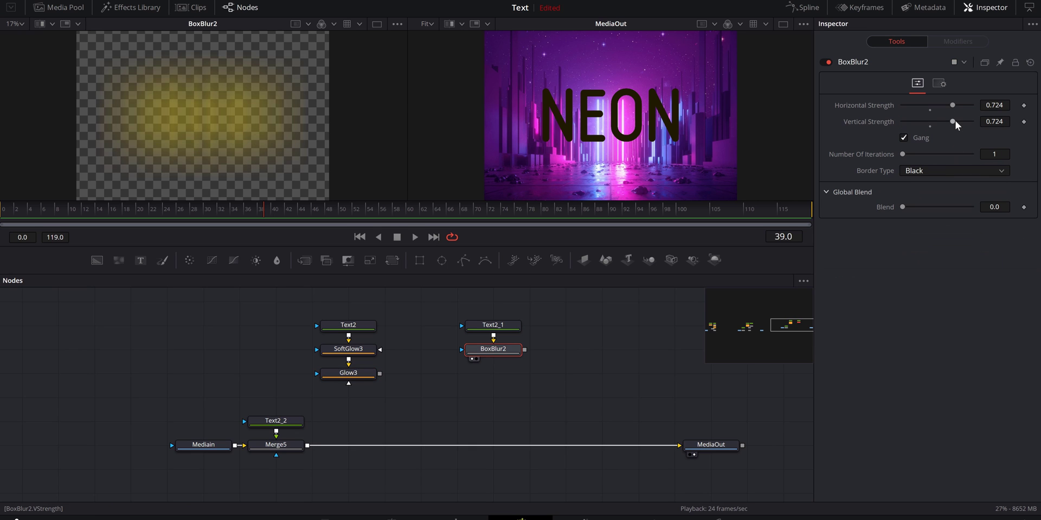
left_click_drag(954, 120, 971, 125)
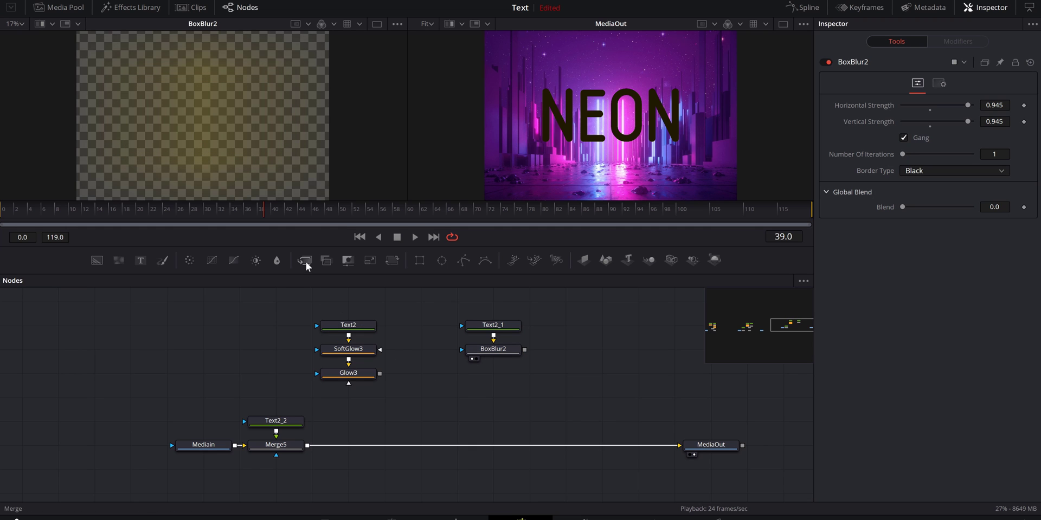
- Merge Glow3 with BoxBlur2 in Merge6, then composite it onto Merge5 as Merge7
left_click_drag(317, 265, 421, 389)
left_click_drag(526, 350, 332, 452)
left_click(401, 406)
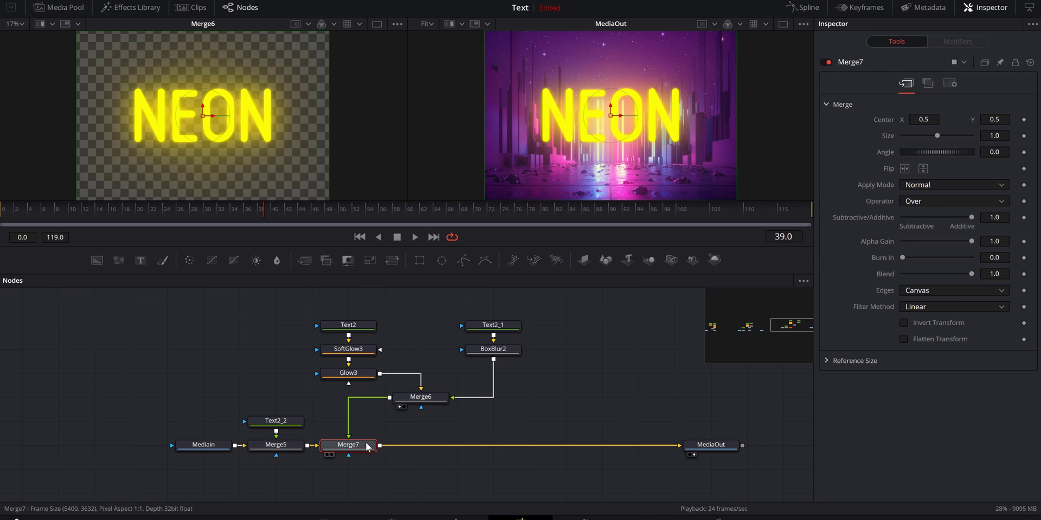
- Keyframe Merge7's Blend at frame 10, dropping it to 0, then back to 1.0
left_click(51, 213)
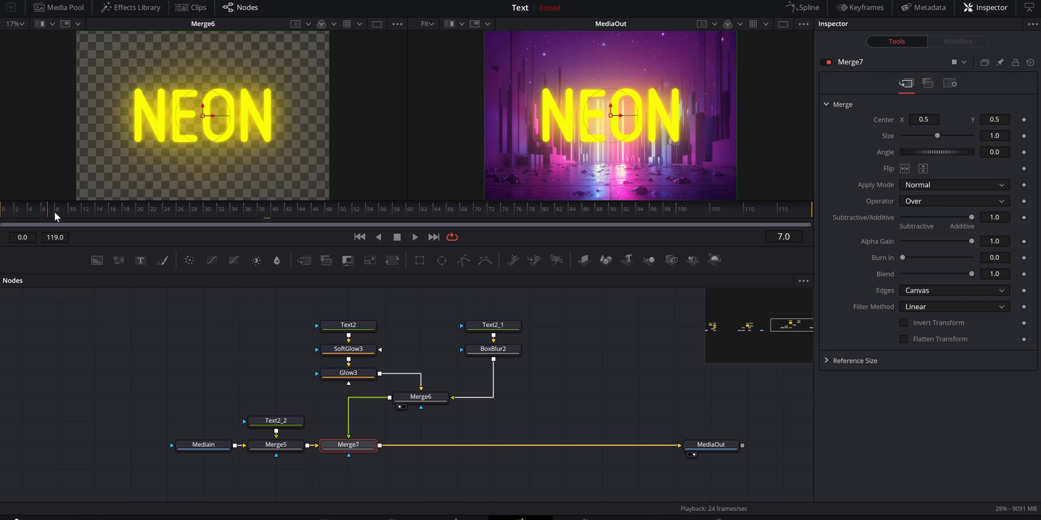
left_click(68, 211)
left_click(1024, 275)
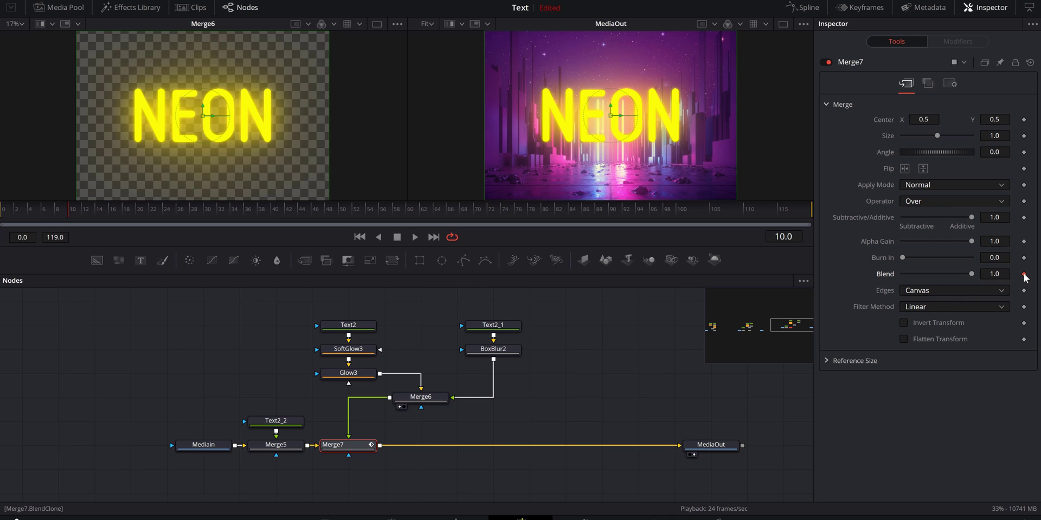
left_click_drag(971, 274, 776, 282)
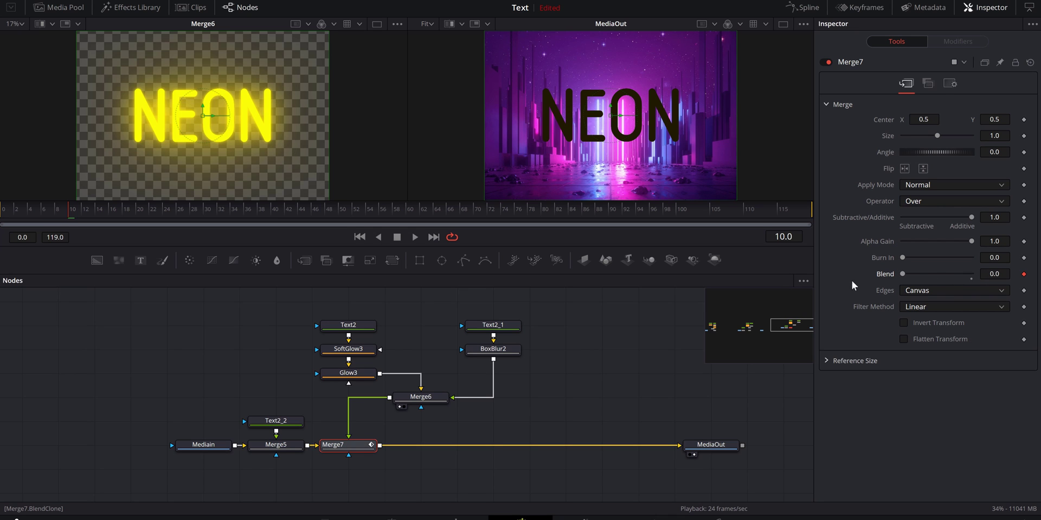
key("Right")
left_click(977, 274)
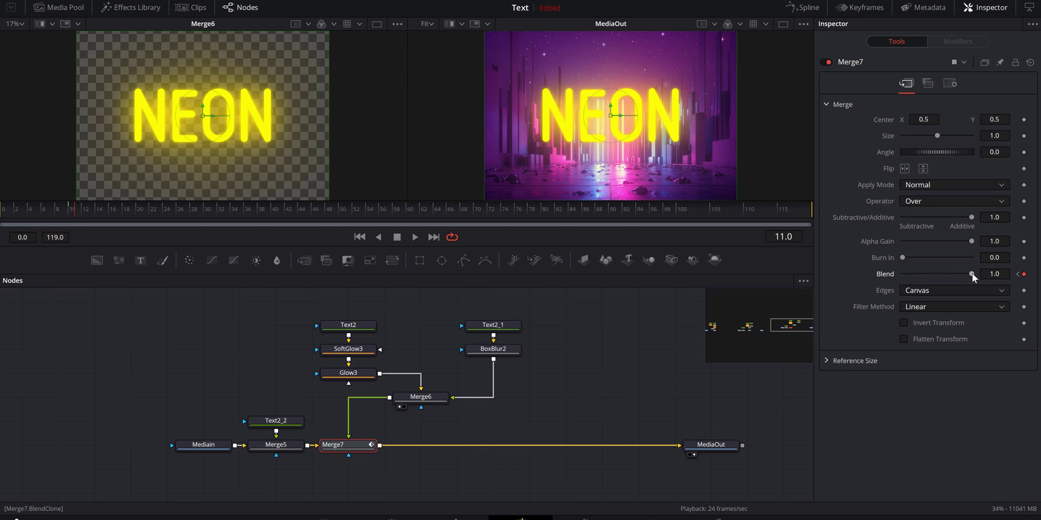
- Keep alternating Merge7's Blend between 0 and 1.0 over the following frames
key("Right")
left_click_drag(971, 273, 752, 287)
key("Right")
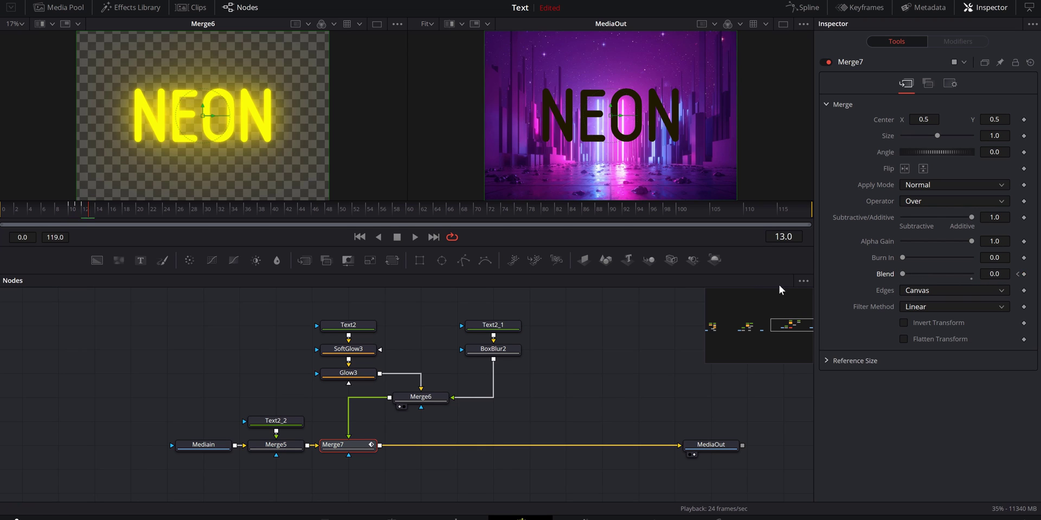
key("Right")
left_click(976, 274)
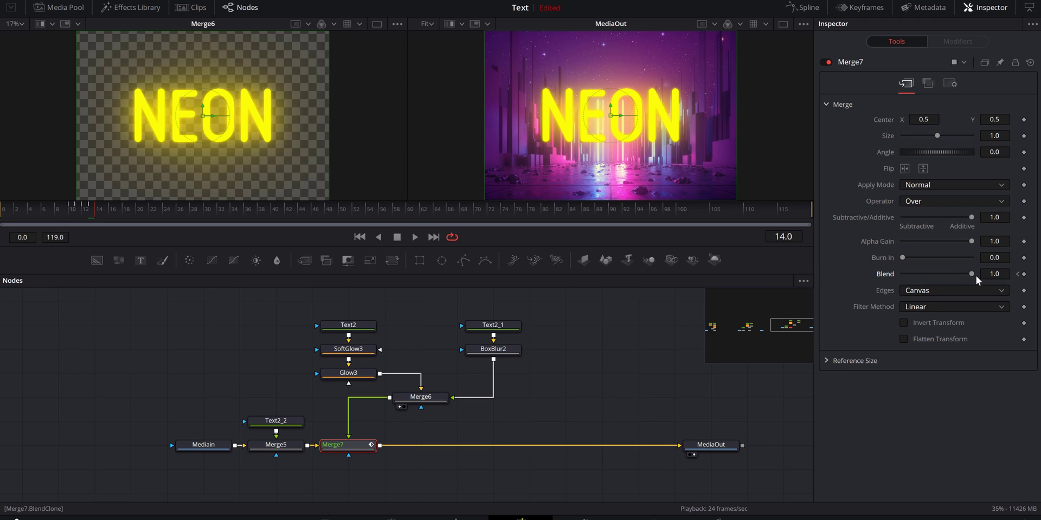
left_click_drag(976, 275, 811, 281)
key("Right")
key("Right")
key("Right")
key("Right")
key("Right")
key("Right")
key("Right")
key("Right")
key("Right")
key("Right")
key("Right")
key("Right")
key("Right")
key("Right")
key("Right")
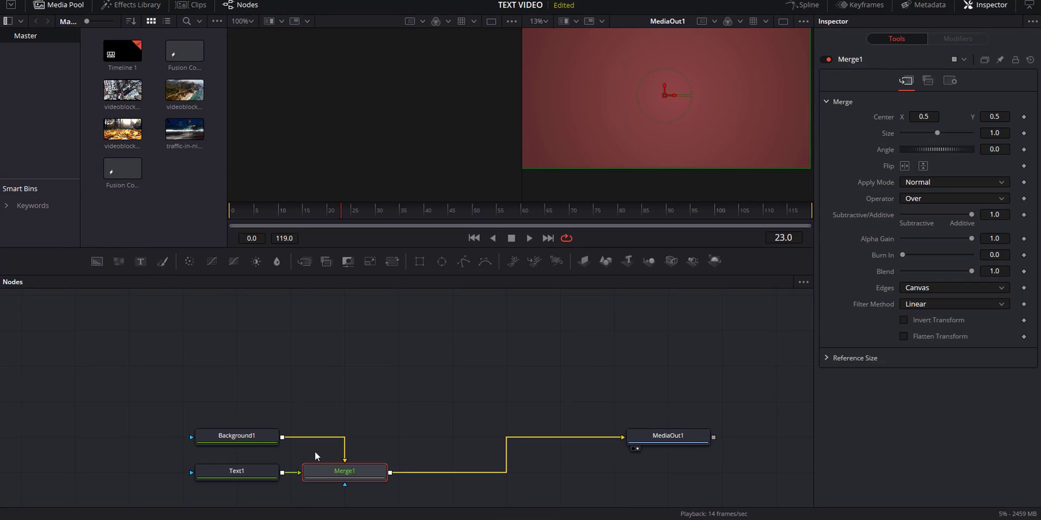
- Insert a Text+ node and its Merge into the main line
left_click_drag(333, 473, 329, 431)
left_click_drag(233, 472, 346, 310)
left_click(346, 310)
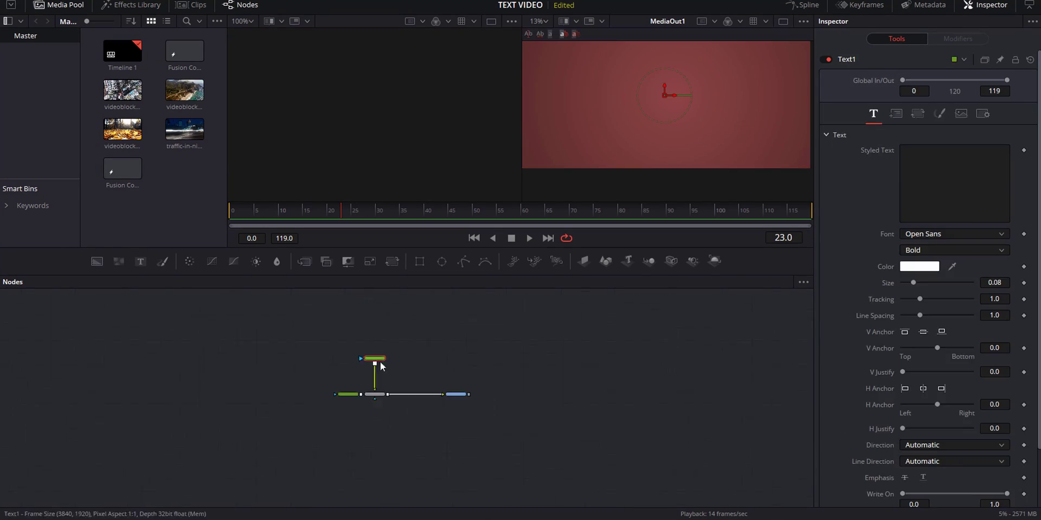
- Make the text read '3D TEXT' in the Bungee font with bright green color
left_click(933, 171)
type("3D TEXT")
left_click(954, 234)
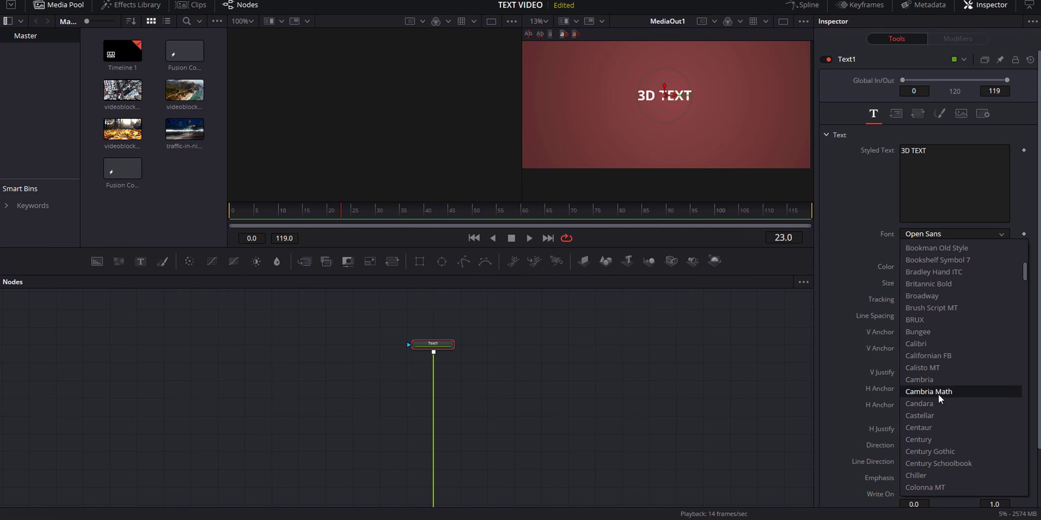
left_click(930, 332)
left_click(919, 266)
left_click(418, 204)
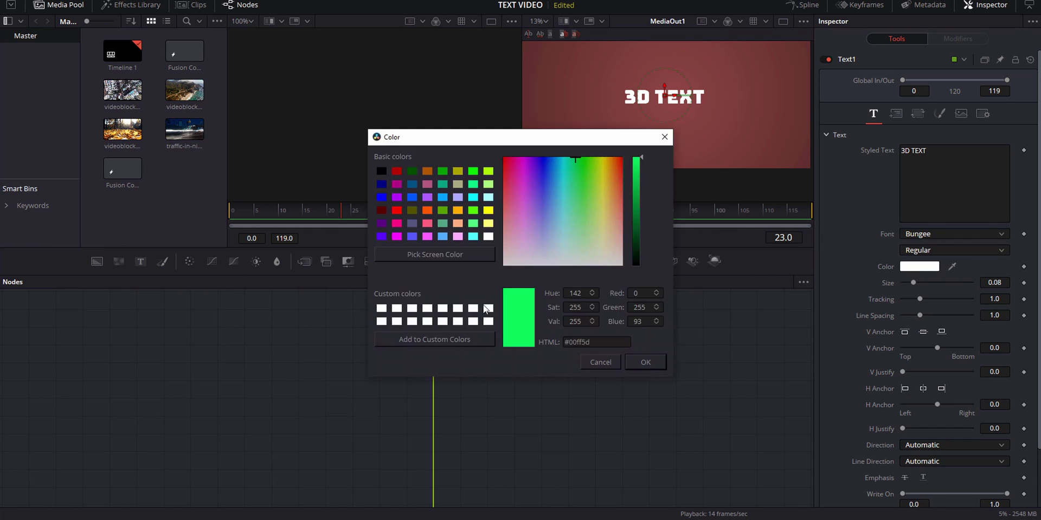
- Enlarge the green title and add a Shadow with a dark red sampled from the background
left_click(649, 360)
left_click_drag(913, 282, 942, 288)
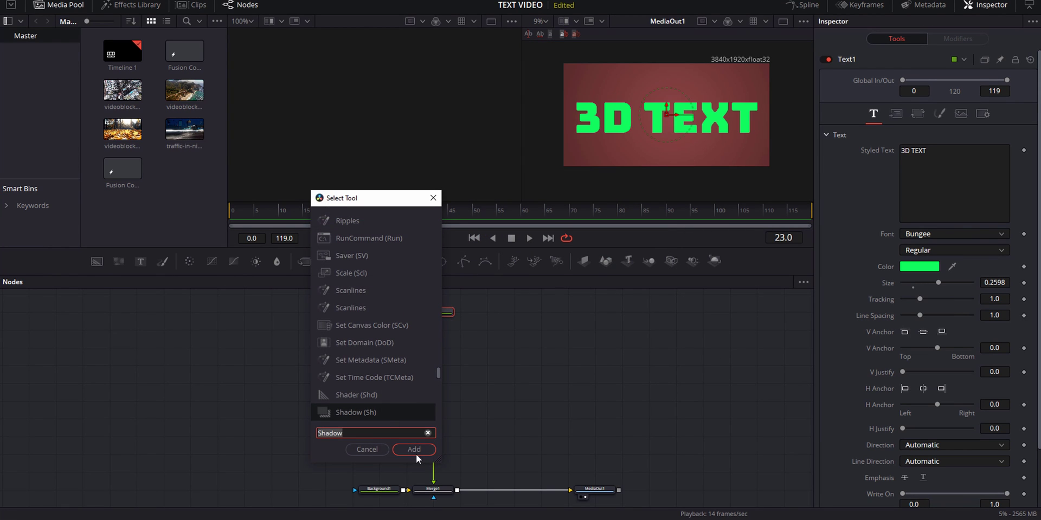
left_click(415, 454)
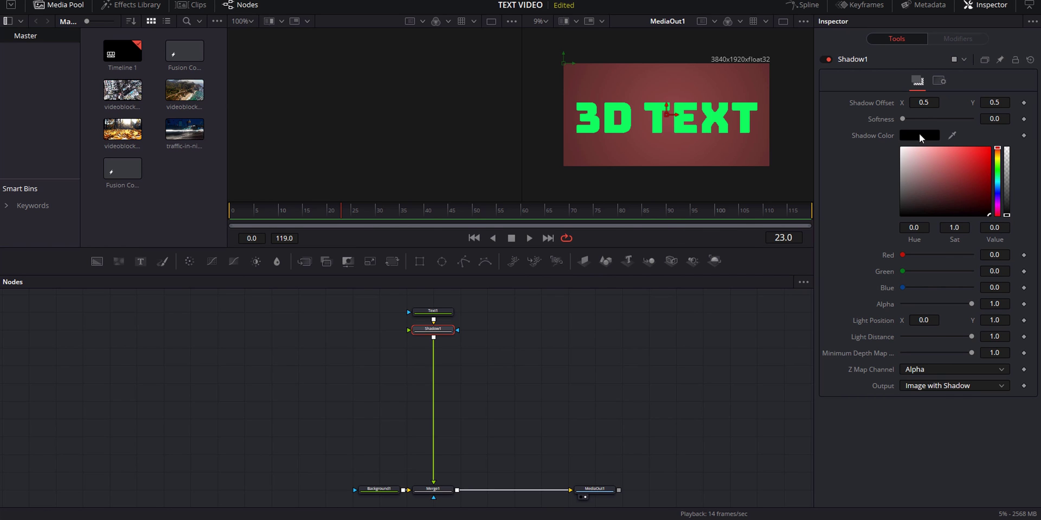
left_click(920, 137)
left_click(456, 256)
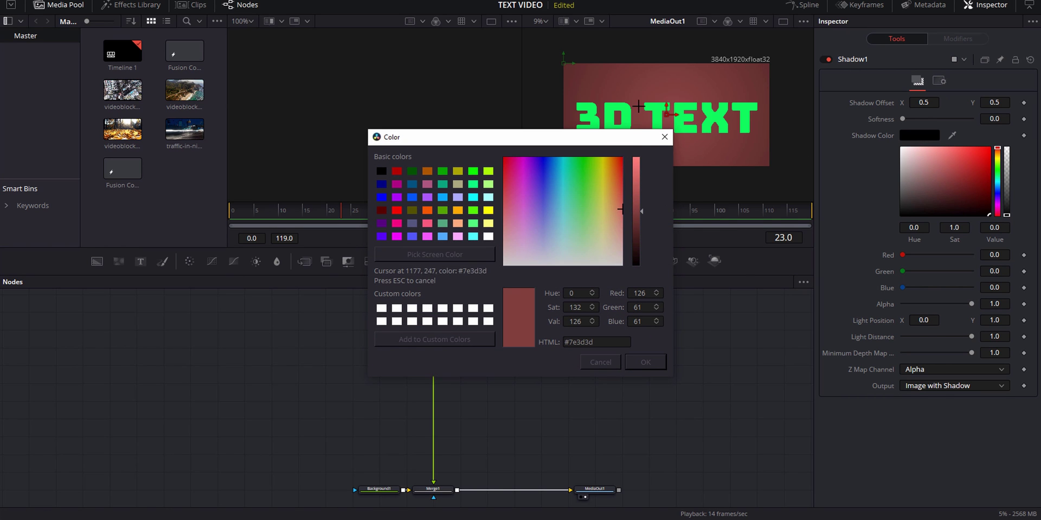
left_click(641, 114)
left_click(656, 363)
- Set the shadow offset to X 0.502 and Y 0.494
scroll(656, 130, "up", 3)
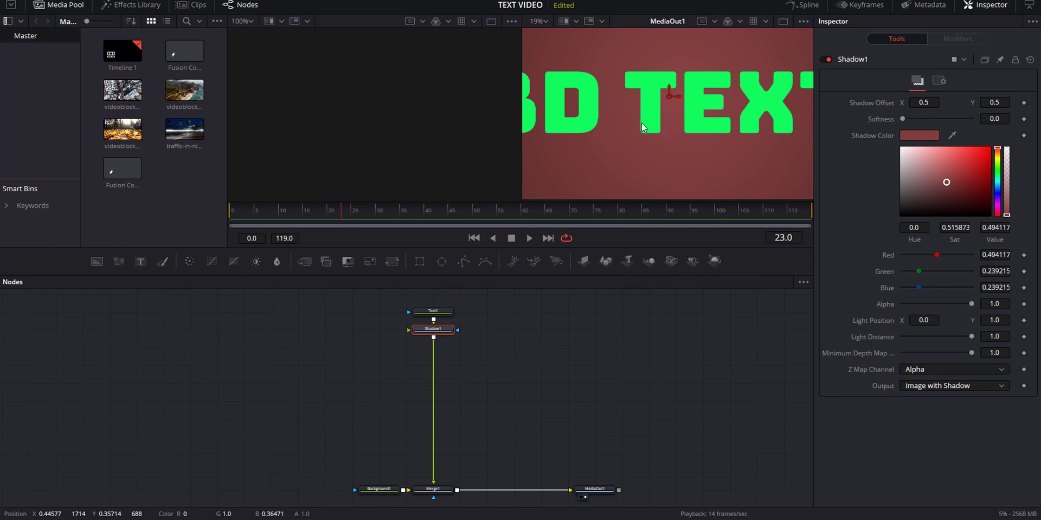
scroll(642, 127, "up", 4)
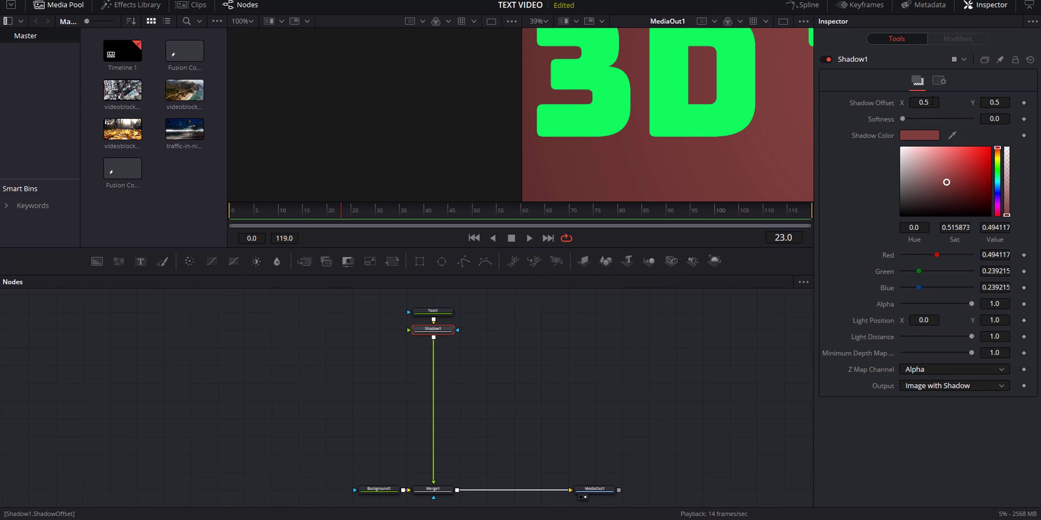
left_click_drag(930, 99, 929, 99)
left_click_drag(994, 102, 937, 101)
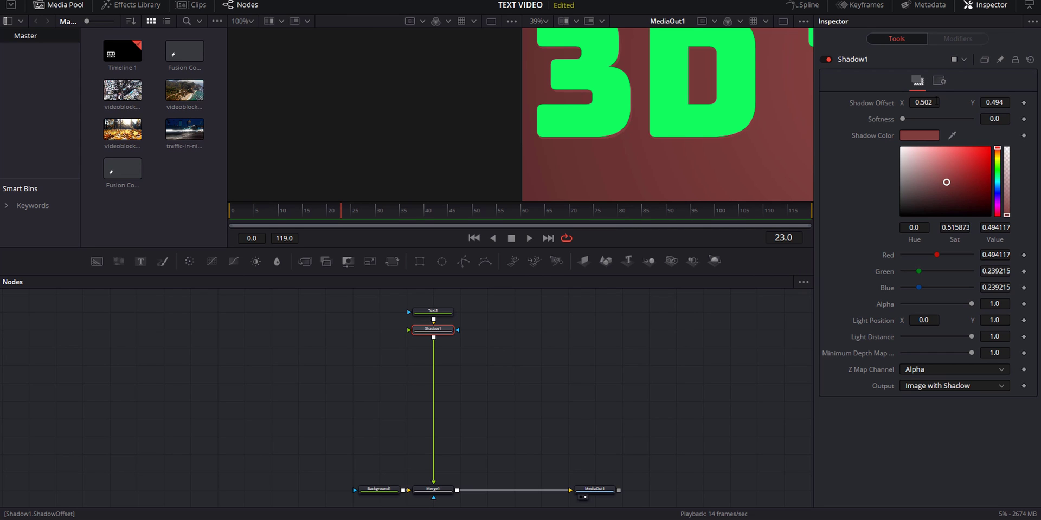
scroll(600, 139, "up", 2)
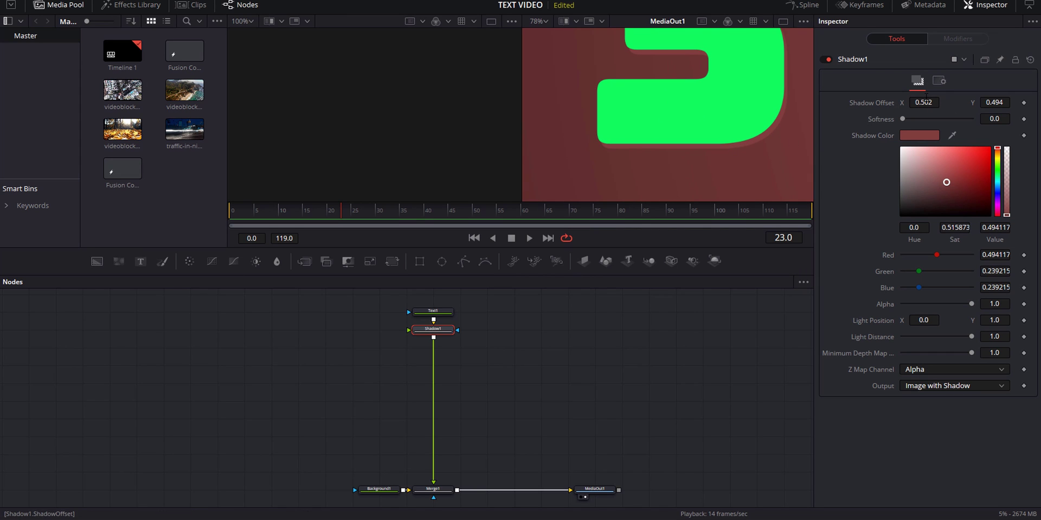
- Paste two Shadow copies and insert them into the shadow chain
key("ctrl+v")
left_click_drag(497, 351, 417, 351)
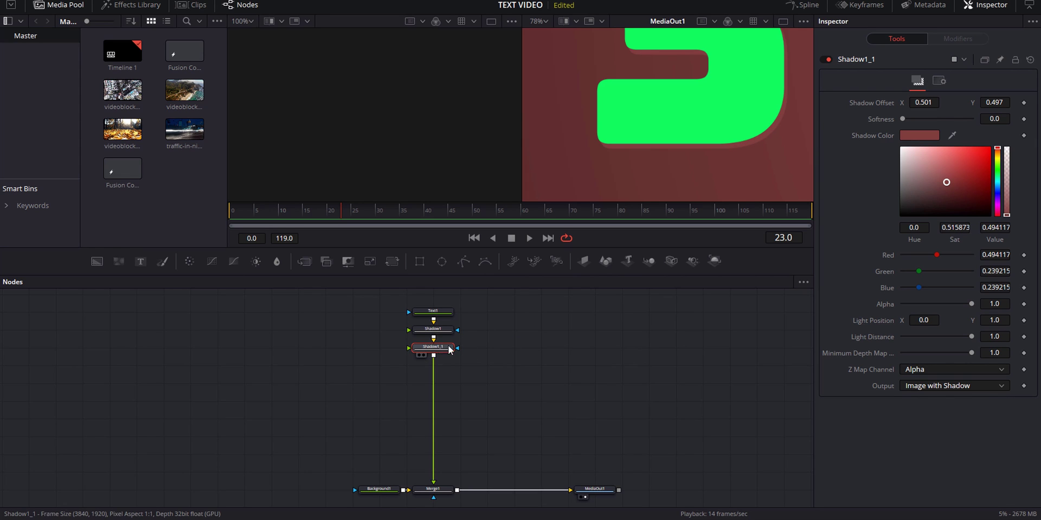
key("ctrl+v")
left_click_drag(510, 384, 433, 372)
- Paste further shadow layers, setting the new one's Shadow Color to white
key("ctrl+v")
key("ctrl+v")
key("ctrl+v")
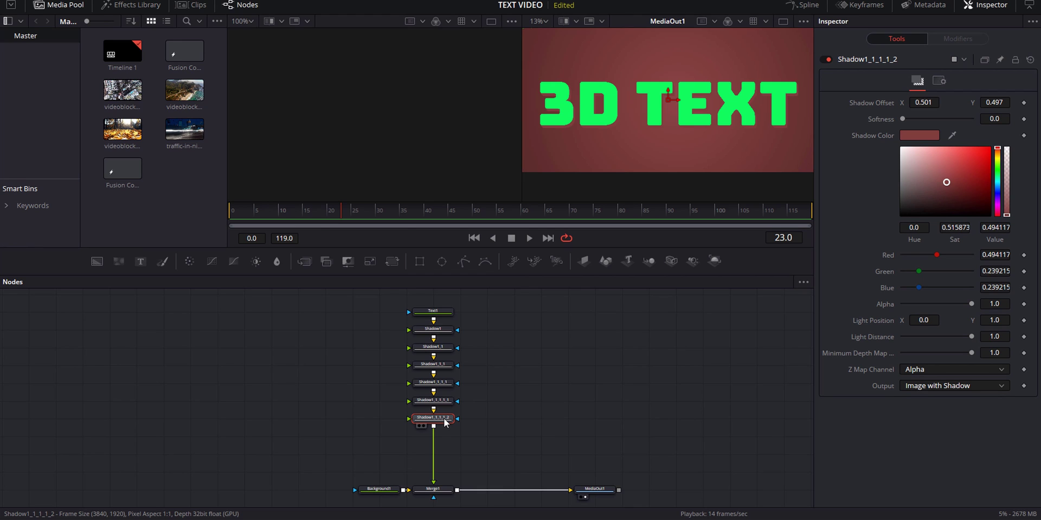
key("ctrl+v")
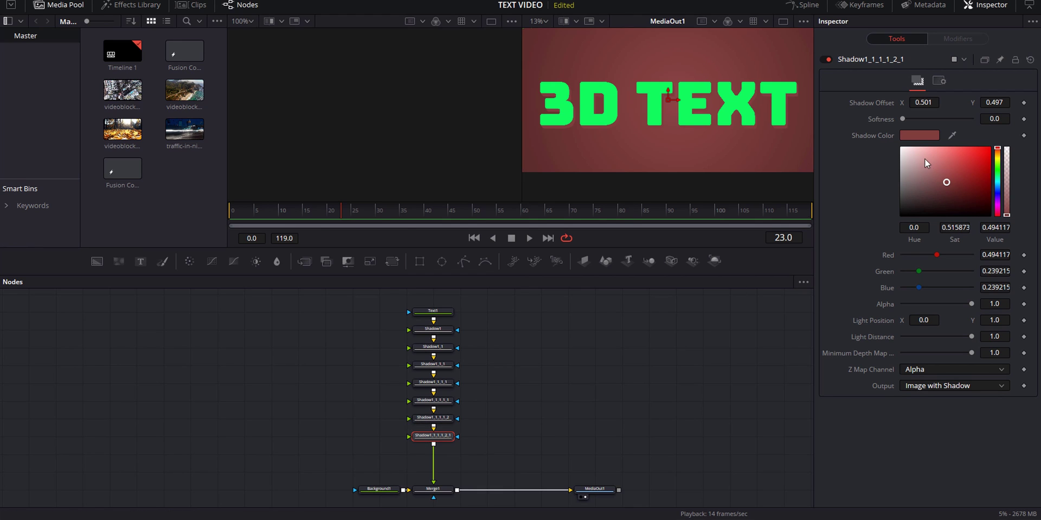
left_click(901, 147)
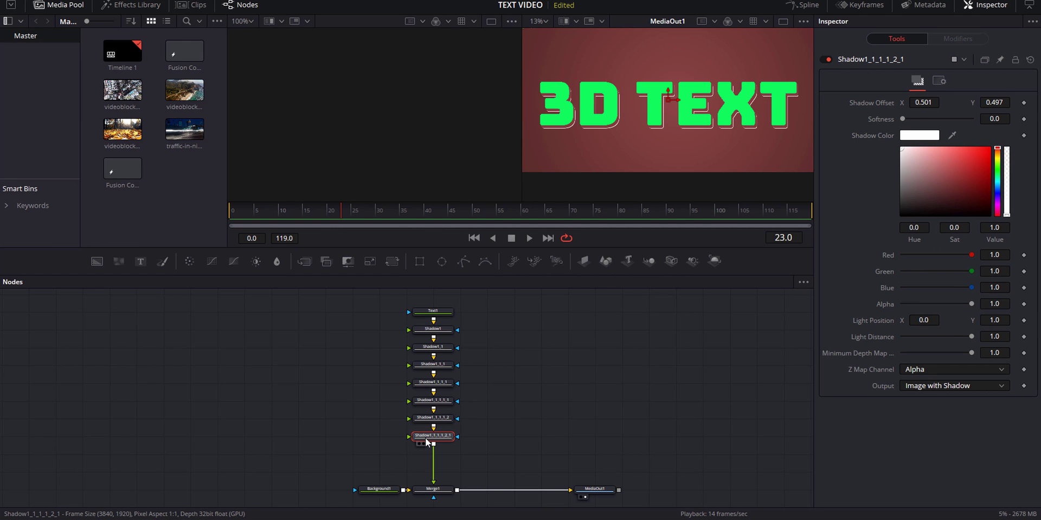
key("ctrl+v")
key("ctrl+v")
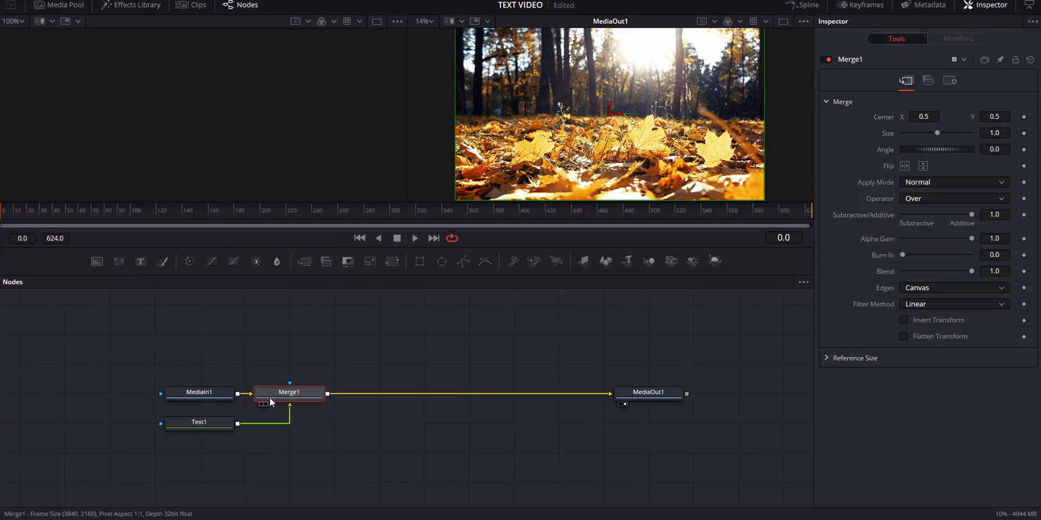
- Add a Mask Paint node to Text1's mask input
mouse_move(206, 423)
left_mouse_down()
mouse_move(251, 363)
mouse_move(296, 362)
left_mouse_up()
key("shift+space")
type("Mask Paint")
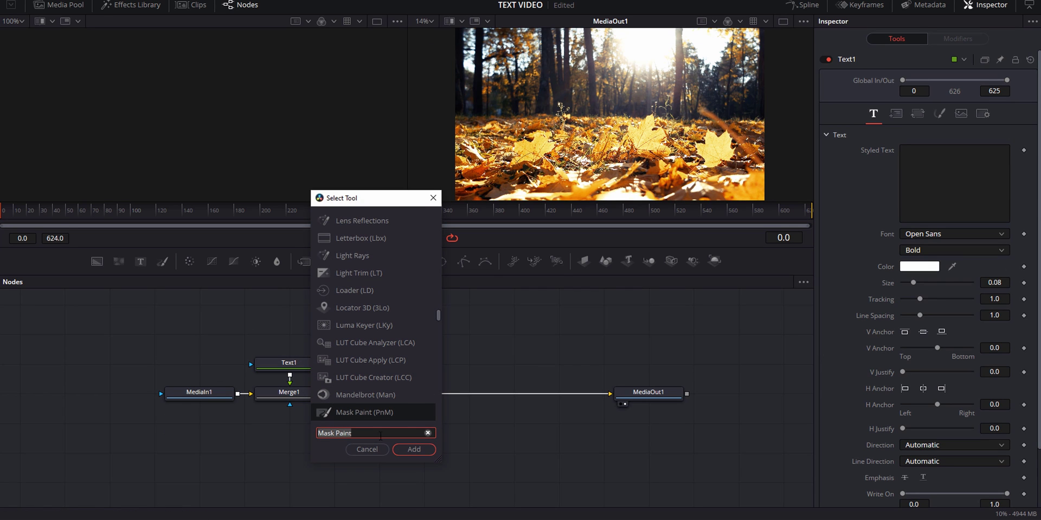
left_click(410, 450)
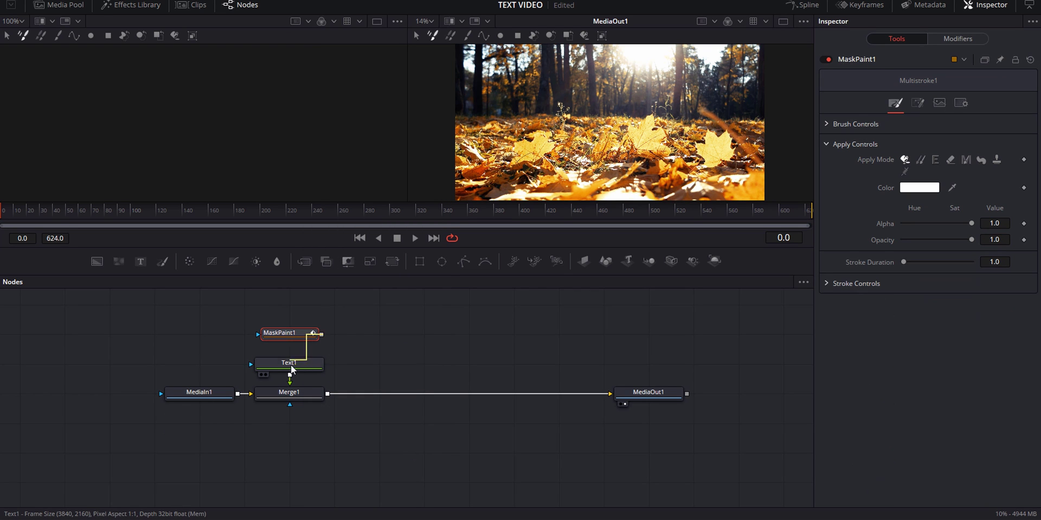
- Change Text1 to read 'FALL' in the BRUX font
left_click(319, 363)
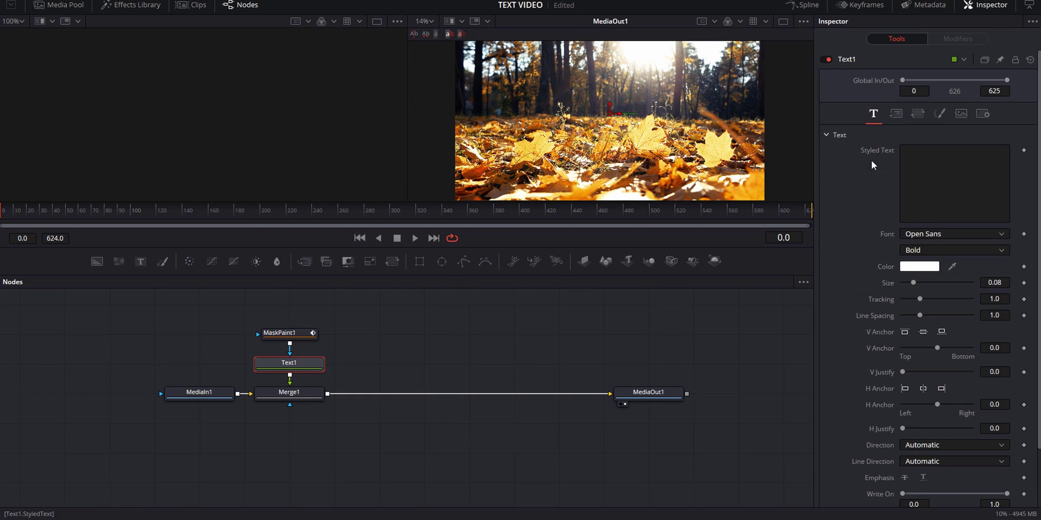
left_click(964, 152)
type("FALL")
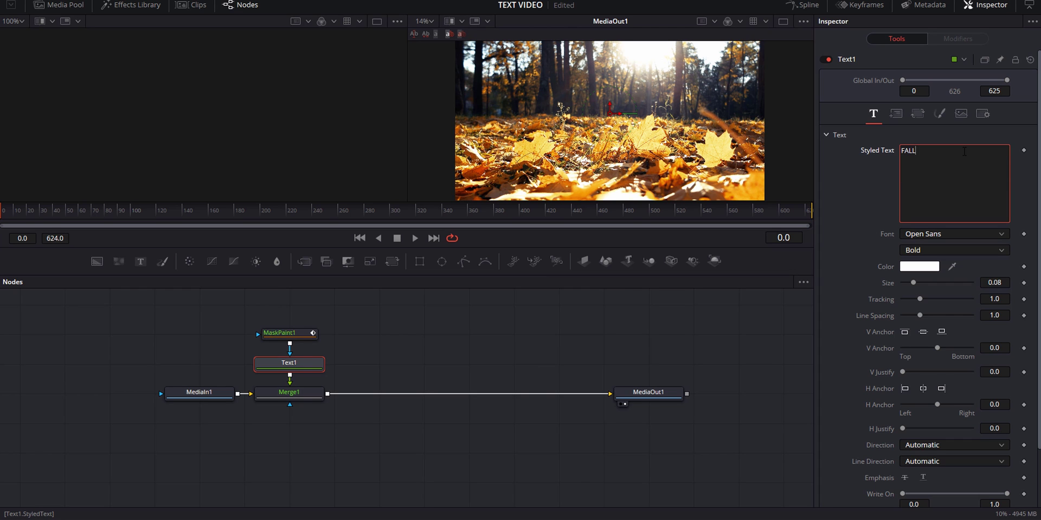
left_click(954, 233)
scroll(943, 466, "down", 3)
left_click(929, 469)
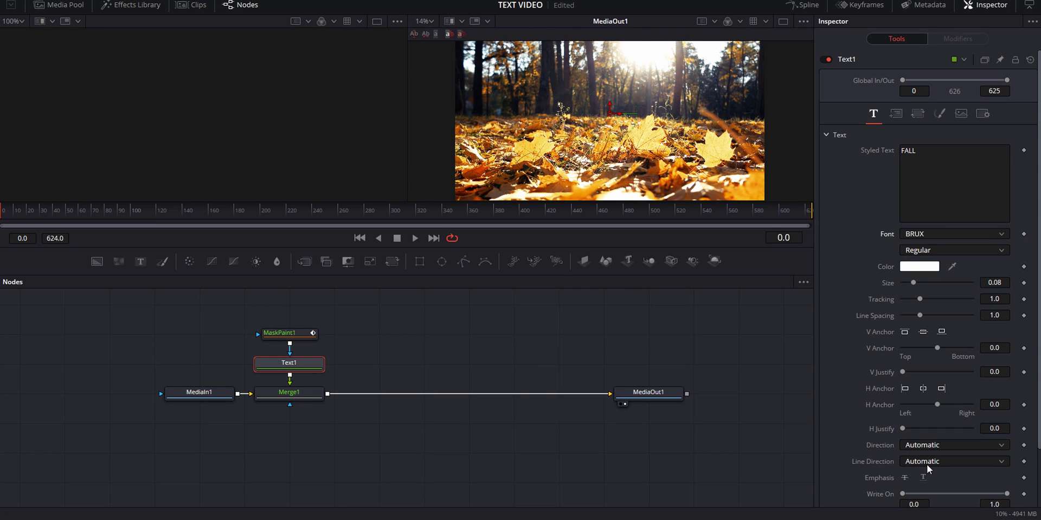
- Turn on Invert in MaskPaint1's mask settings
left_click(289, 334)
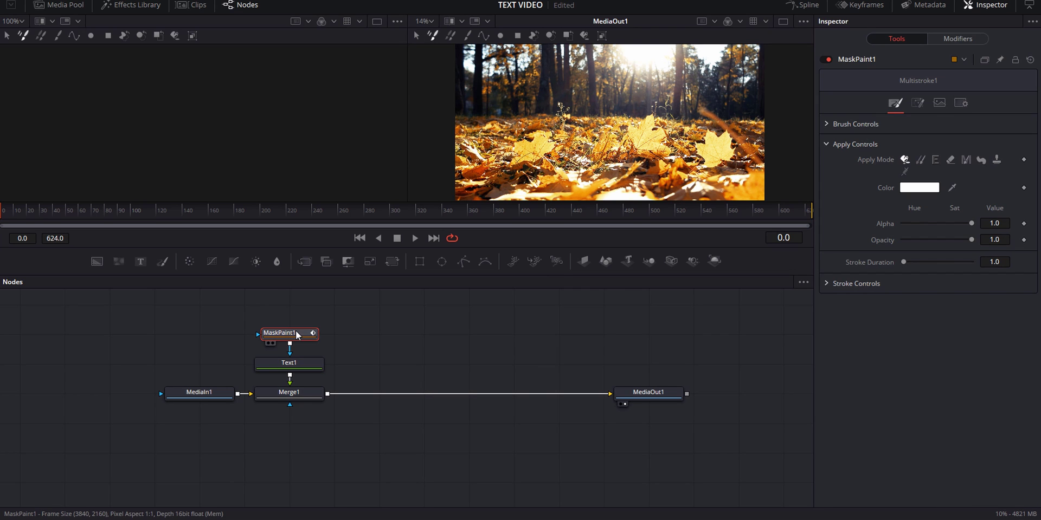
left_click(916, 103)
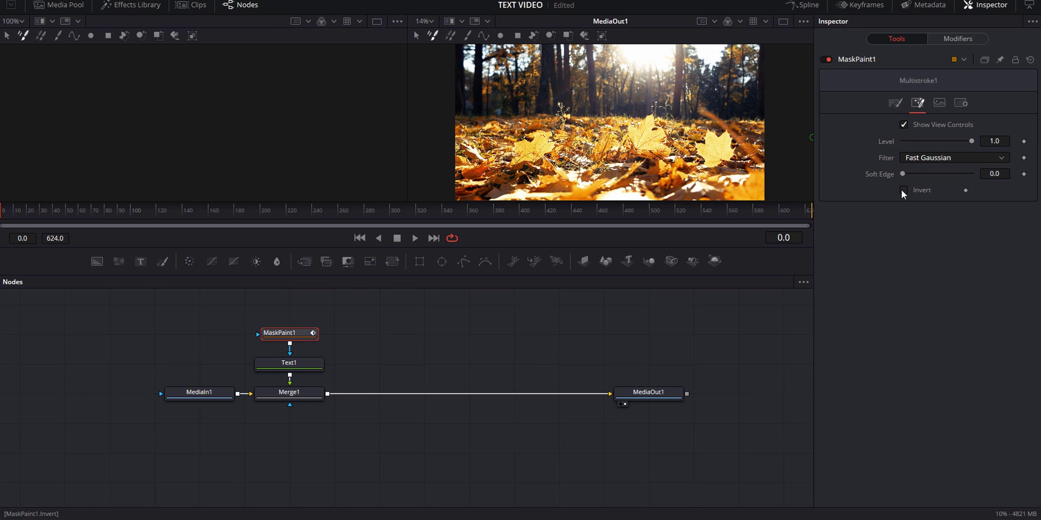
left_click(904, 191)
- Enlarge FALL to about size 0.35 and give MaskPaint1 a solid circle brush of size 0.0528
left_click(311, 363)
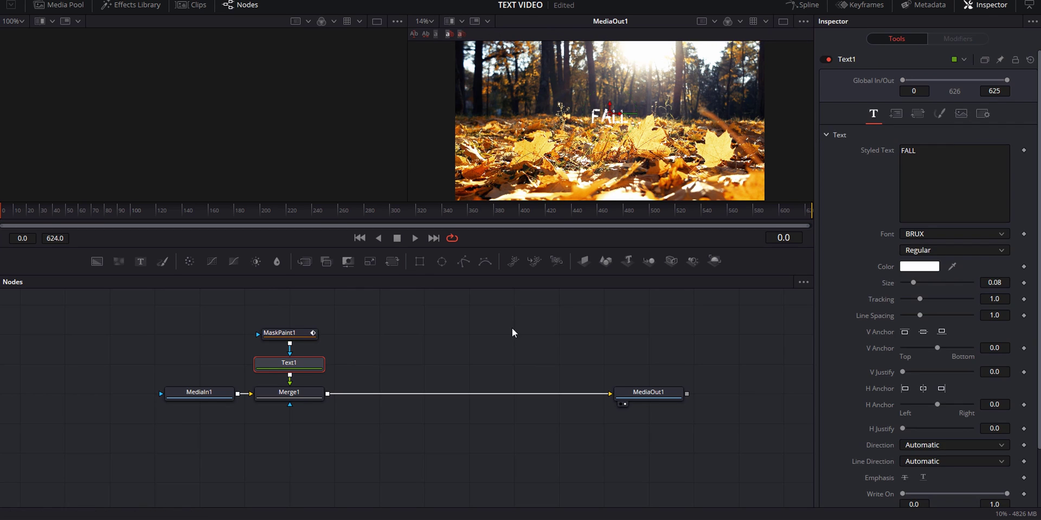
left_click_drag(913, 282, 953, 288)
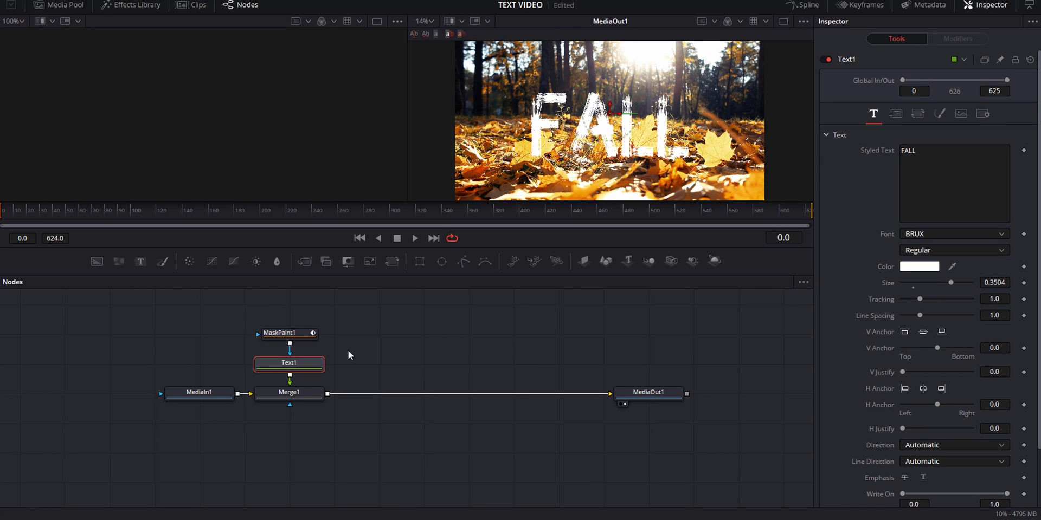
left_click(302, 337)
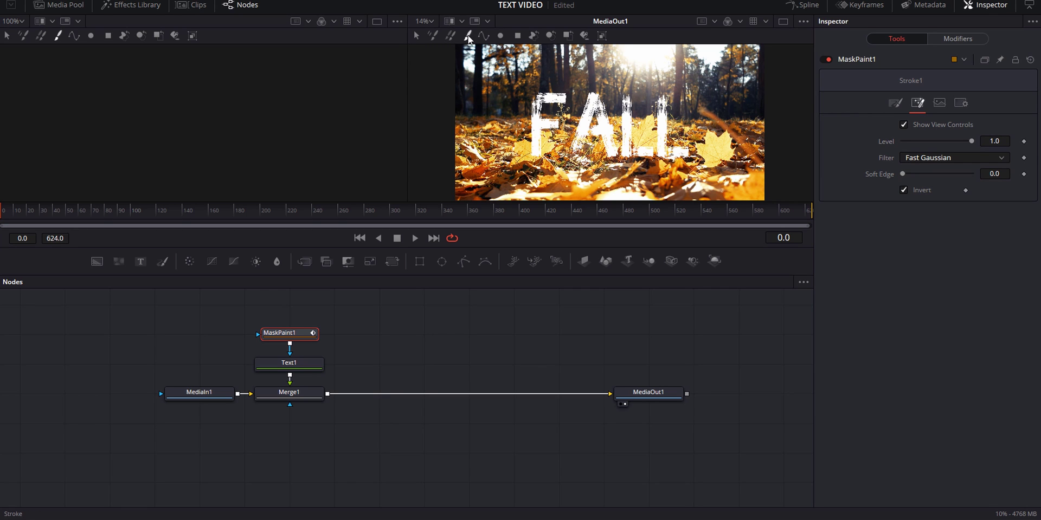
left_click(895, 103)
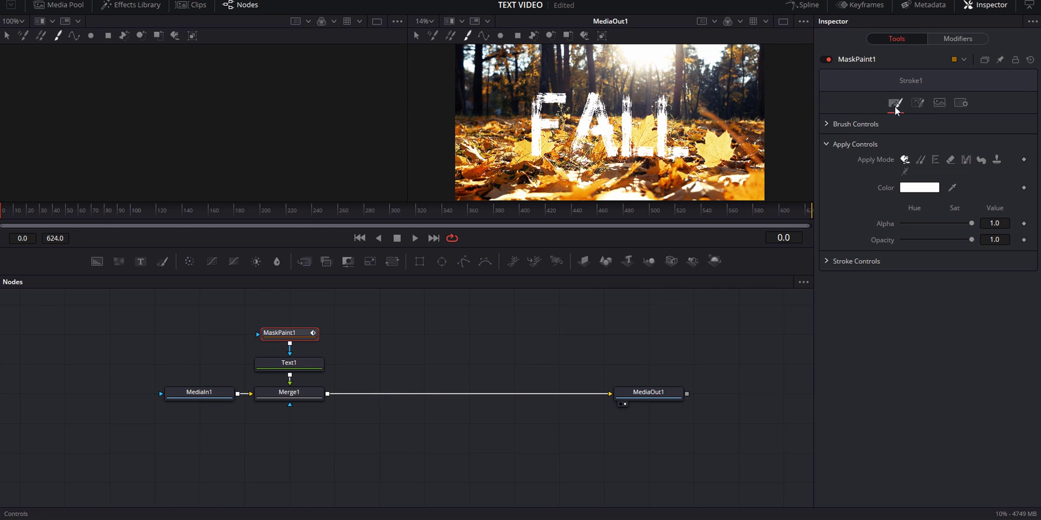
left_click(826, 124)
left_click(920, 140)
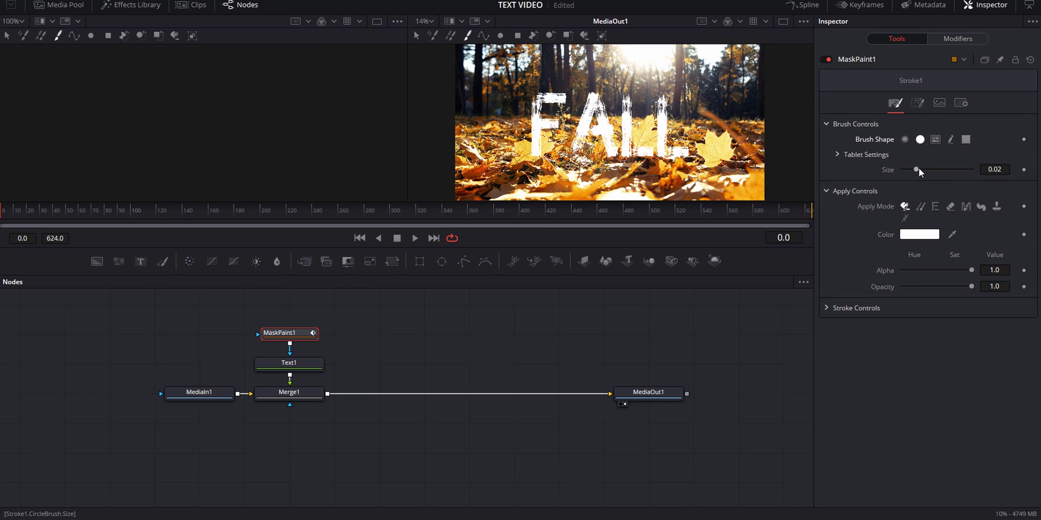
left_click_drag(917, 169, 944, 172)
left_click_drag(942, 168, 938, 172)
- Set Stroke Animation to Write On and paint strokes over the FALL letters
left_click(826, 308)
left_click(938, 325)
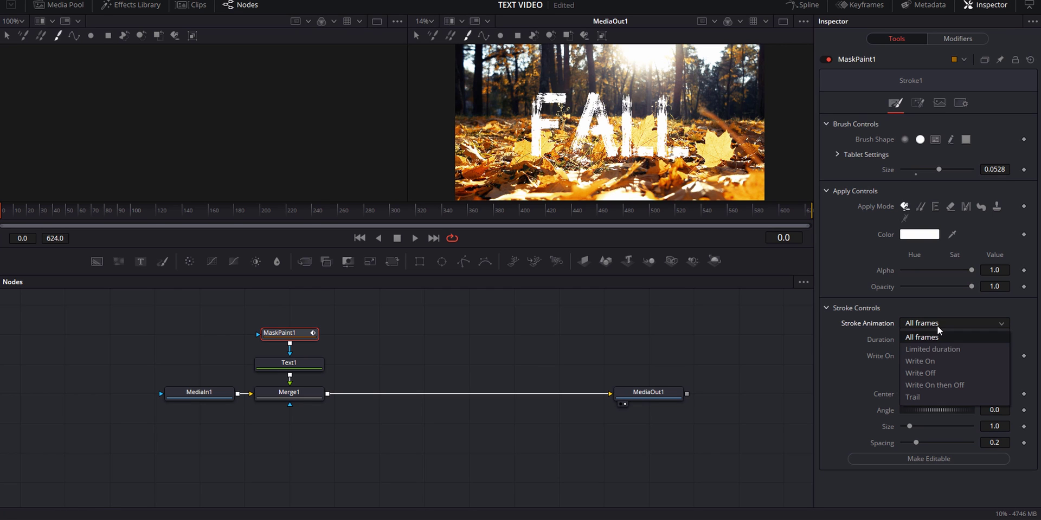
left_click(935, 360)
mouse_move(564, 100)
left_mouse_down()
mouse_move(543, 98)
mouse_move(532, 154)
mouse_move(544, 121)
mouse_move(562, 120)
mouse_move(563, 154)
mouse_move(593, 97)
mouse_move(611, 157)
mouse_move(587, 126)
mouse_move(610, 99)
mouse_move(624, 98)
mouse_move(625, 152)
mouse_move(644, 152)
mouse_move(641, 113)
mouse_move(661, 93)
mouse_move(662, 153)
mouse_move(689, 154)
left_mouse_up()
left_click(221, 223)
- Turn off MaskPaint1's Invert and scrub the timeline to preview the reveal
left_click_drag(110, 225, 0, 228)
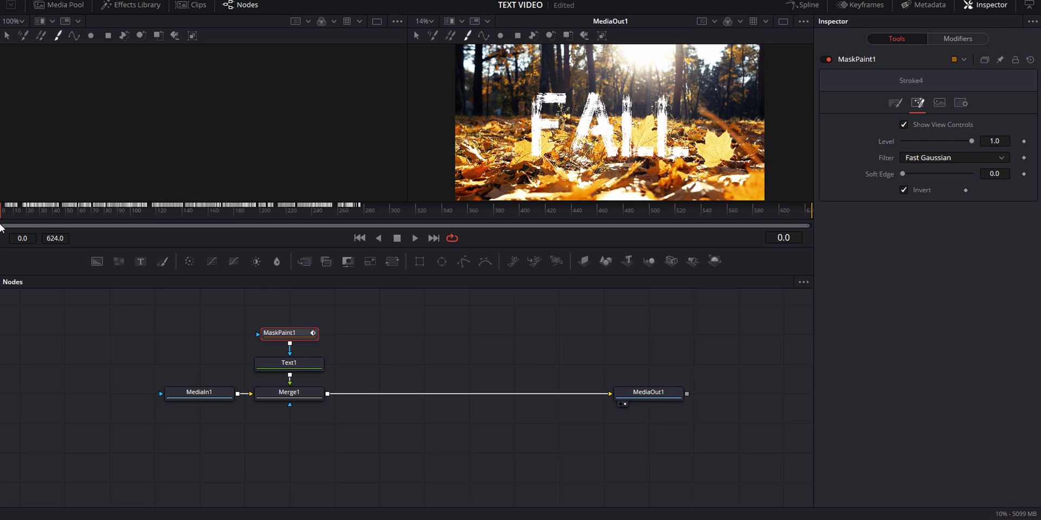
left_click(902, 190)
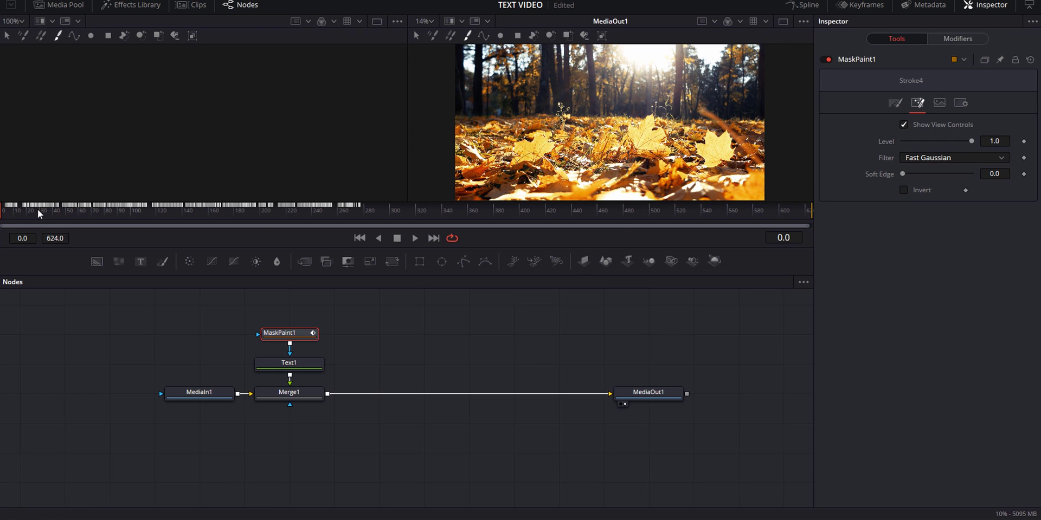
left_click_drag(163, 222, 221, 224)
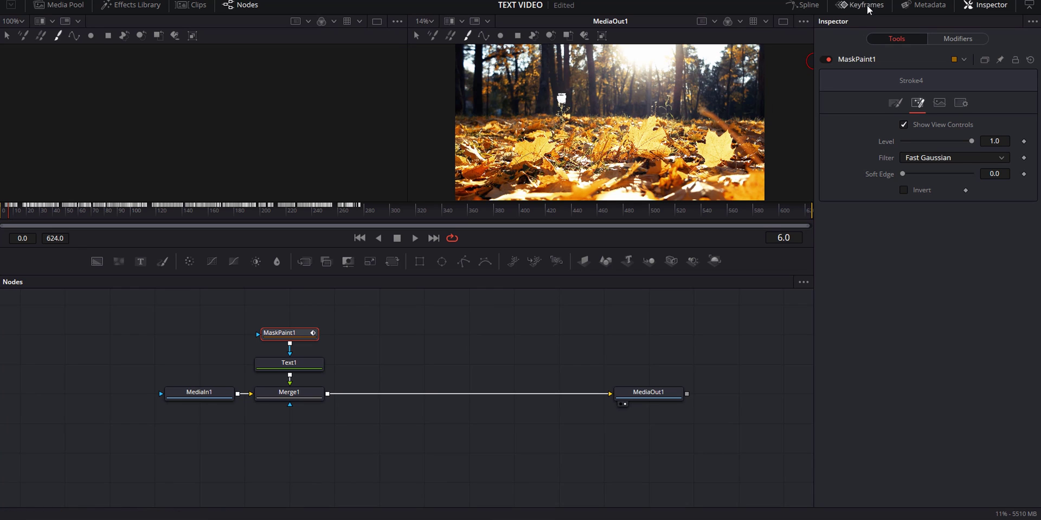
- Show MaskPaint1's Stroke1 End keyframes in a widened Keyframes panel
left_click(867, 6)
left_click_drag(541, 303, 209, 323)
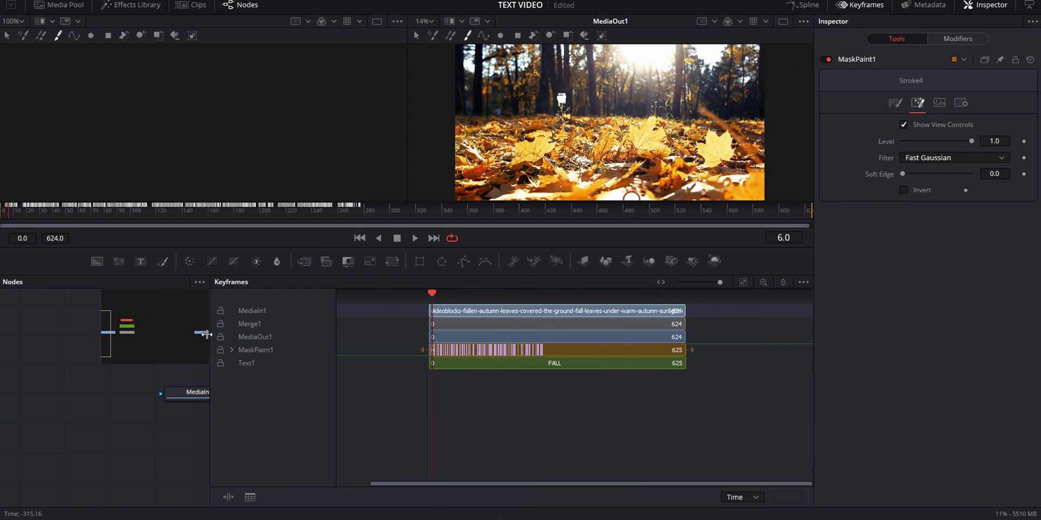
left_click(232, 350)
left_click(242, 376)
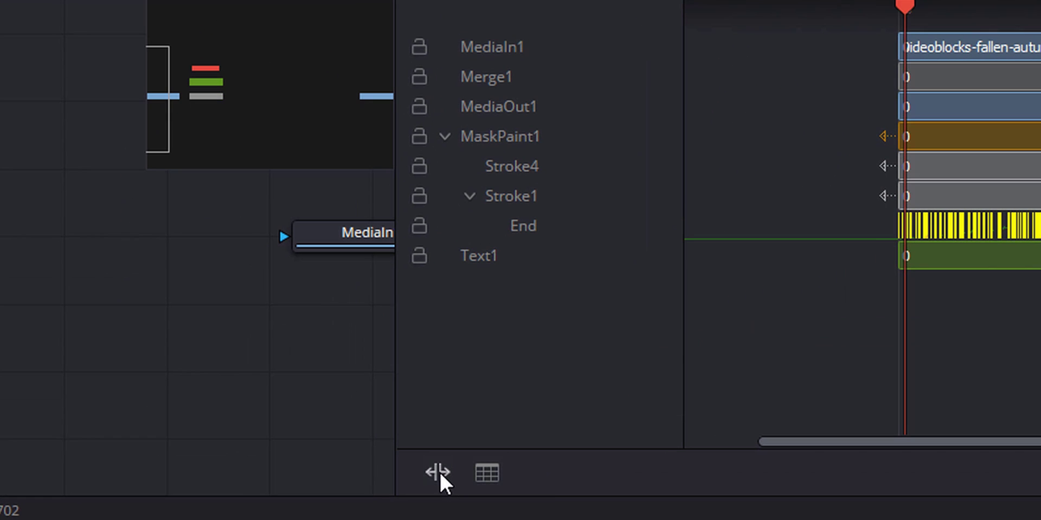
- Time-stretch the End keyframes into a short cluster and shift them to around frame 288
left_click(392, 478)
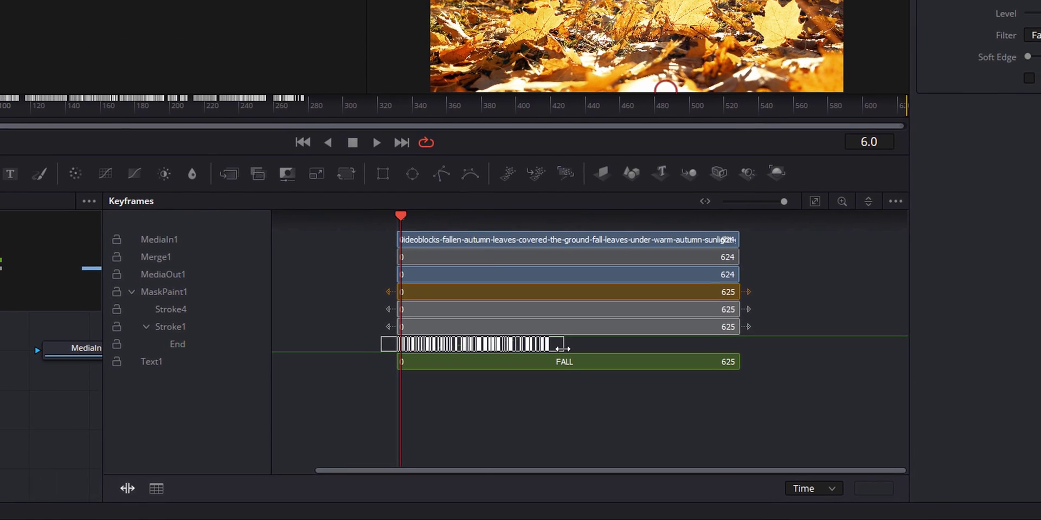
left_click_drag(564, 336, 459, 336)
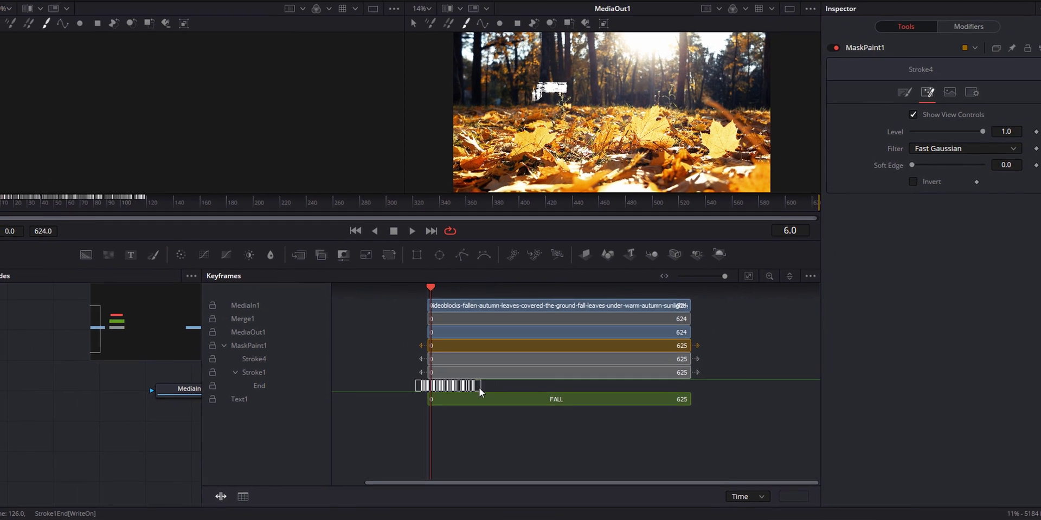
left_click_drag(480, 389, 438, 388)
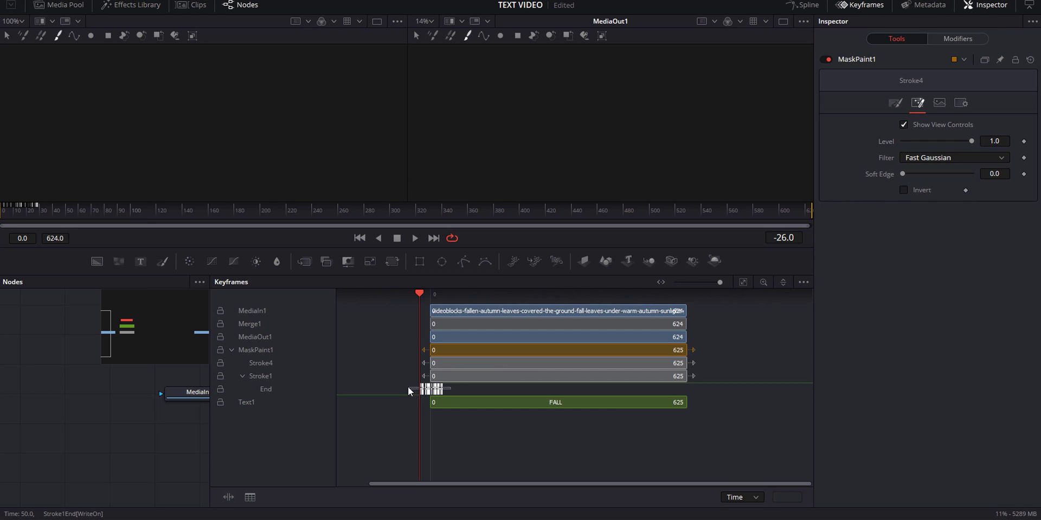
left_click_drag(408, 386, 550, 392)
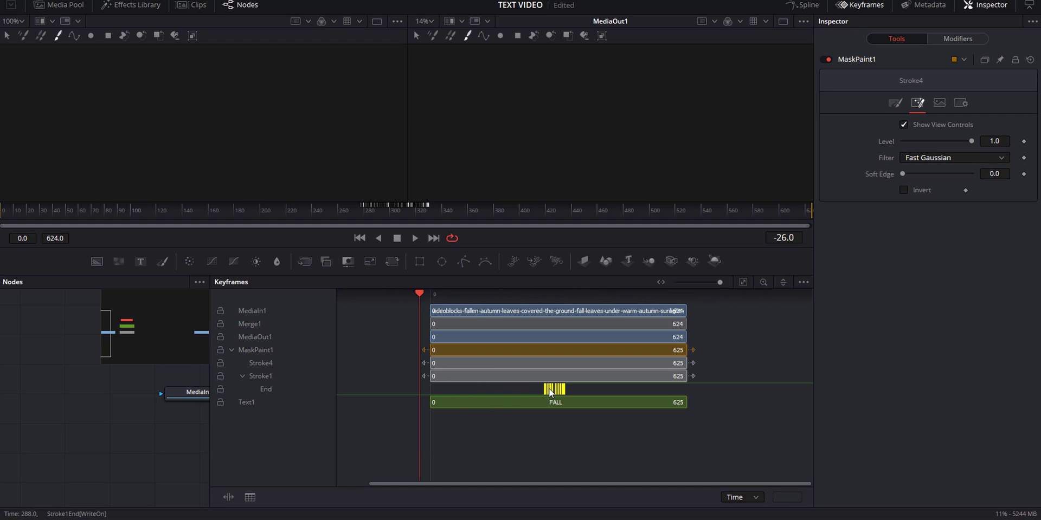